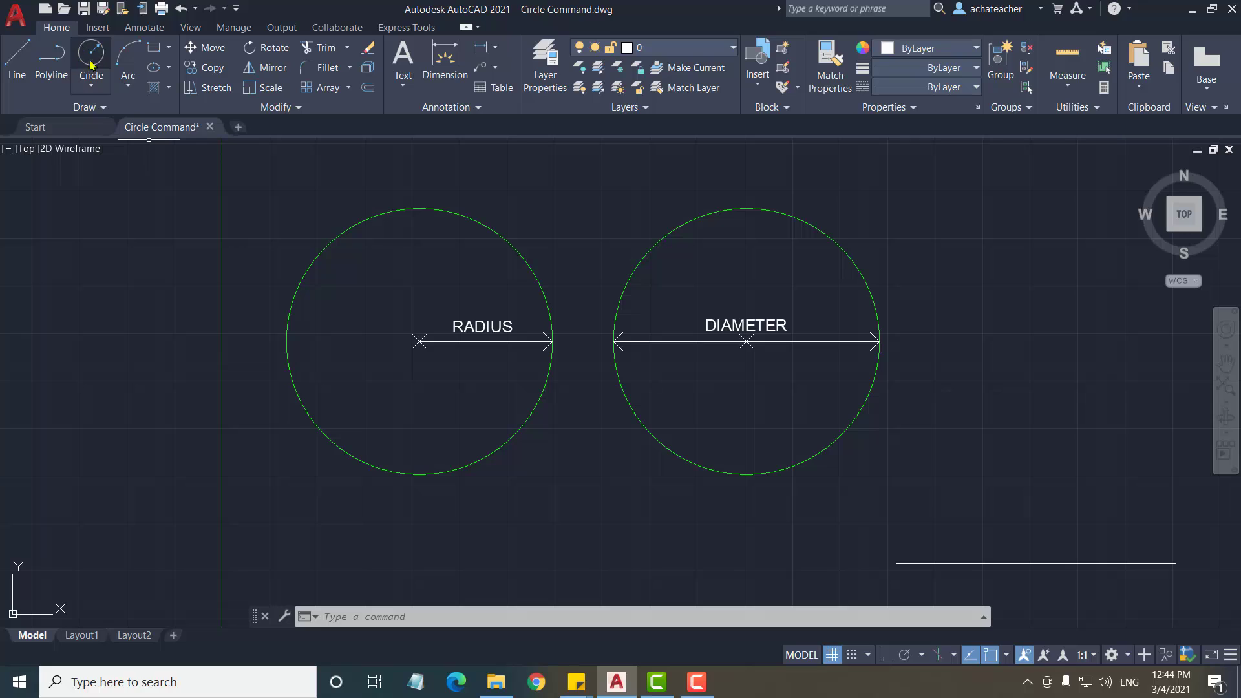
# Draw a Center, Radius circle with a radius of 8 in the empty area above the circle labelled RADIUS
pyautogui.click(105, 81)
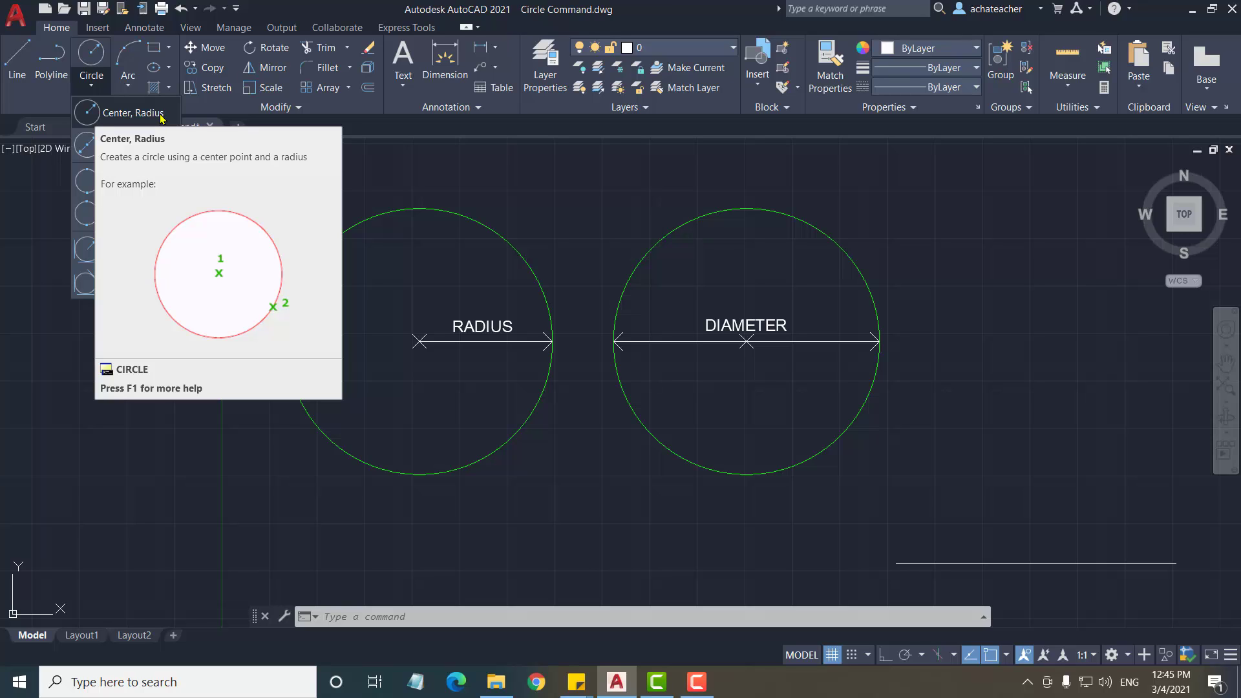
pyautogui.click(104, 116)
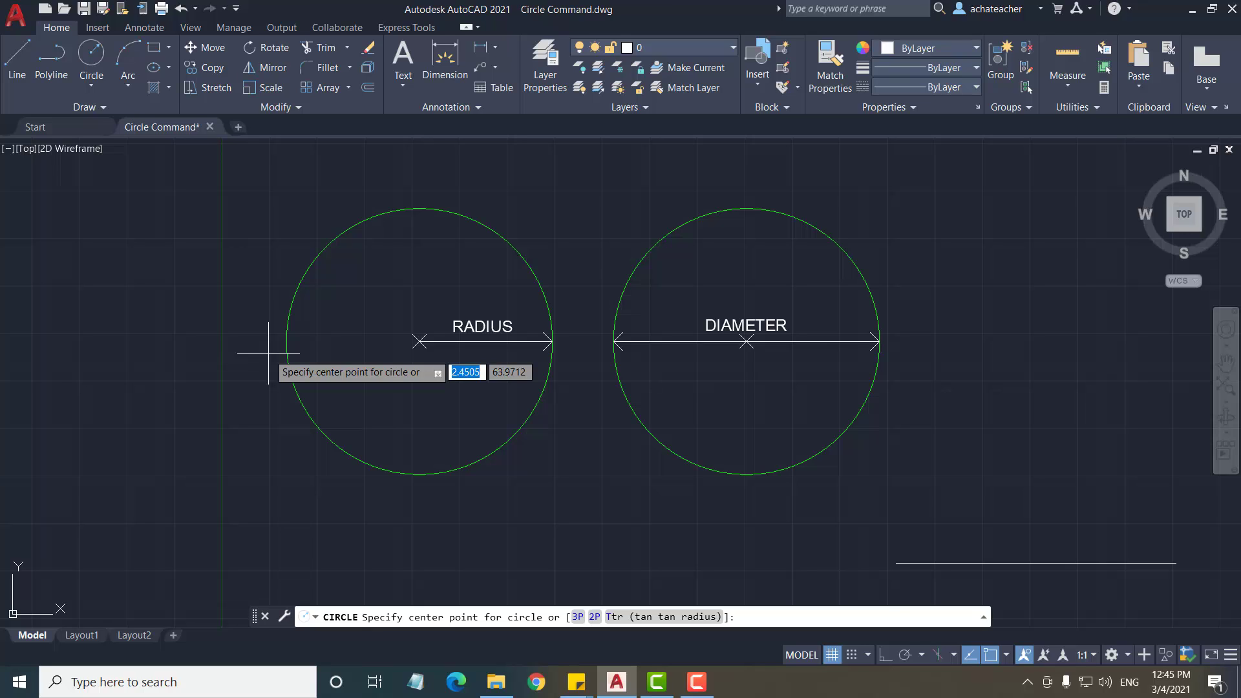
pyautogui.scroll(-3, 268, 353)
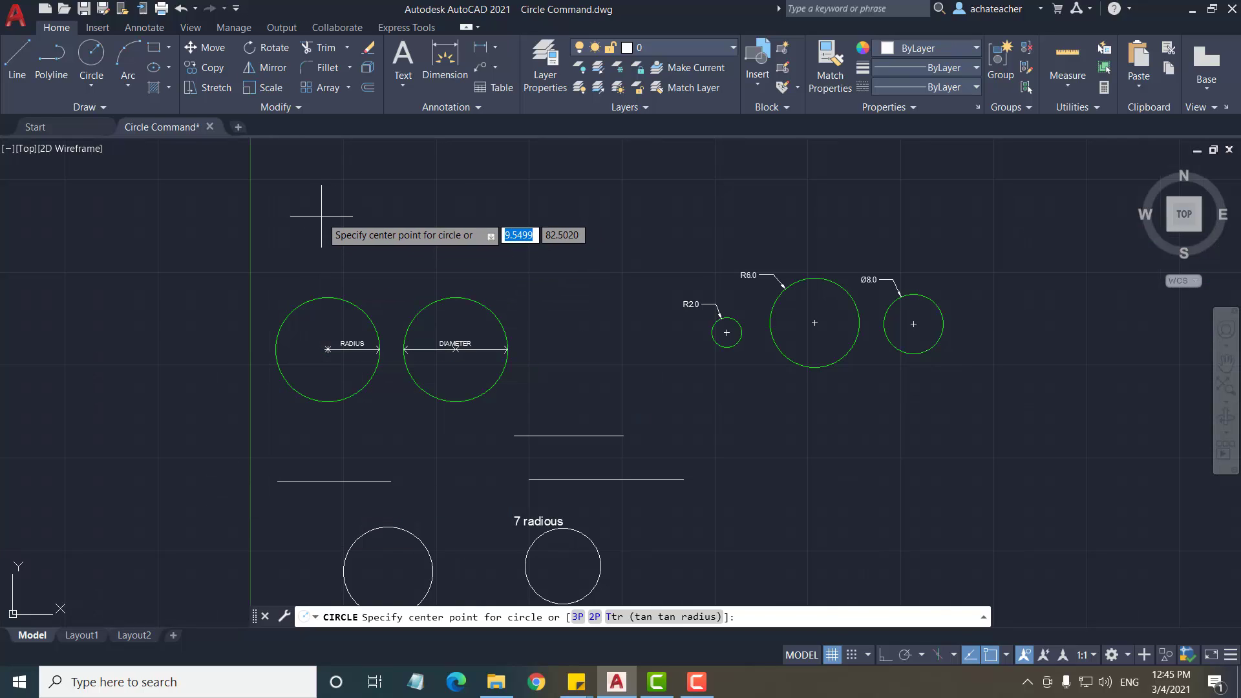
pyautogui.click(321, 217)
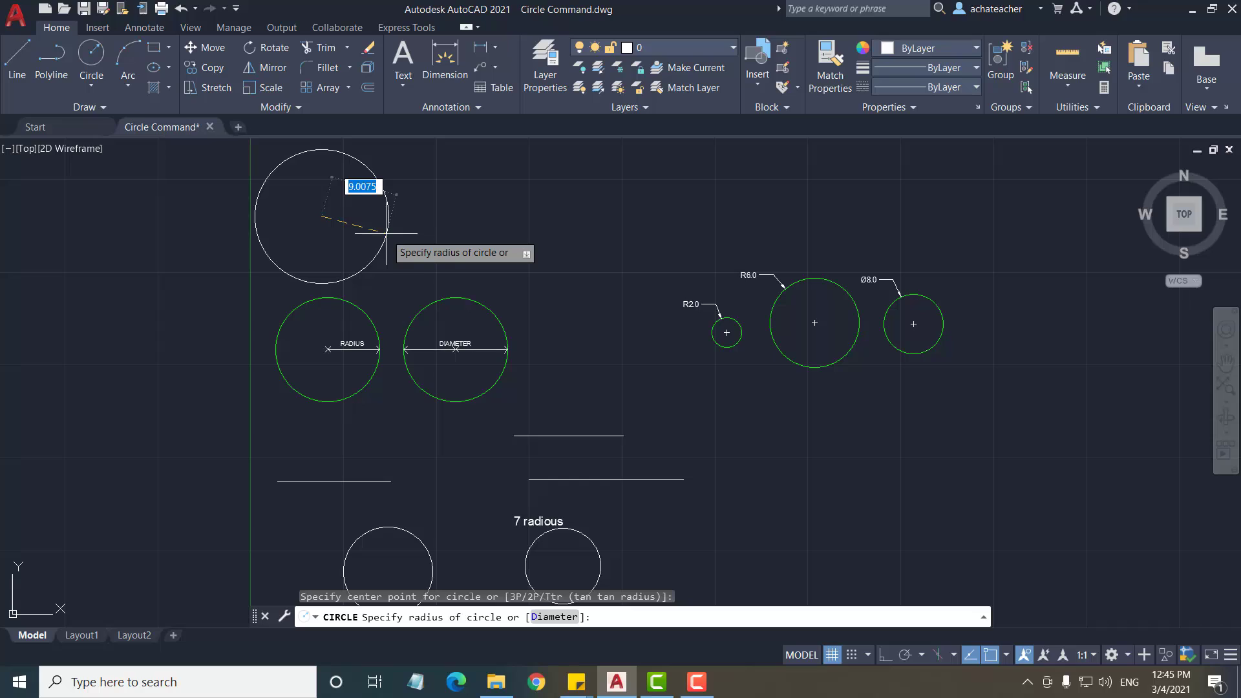
pyautogui.write('8')
pyautogui.press('Return')
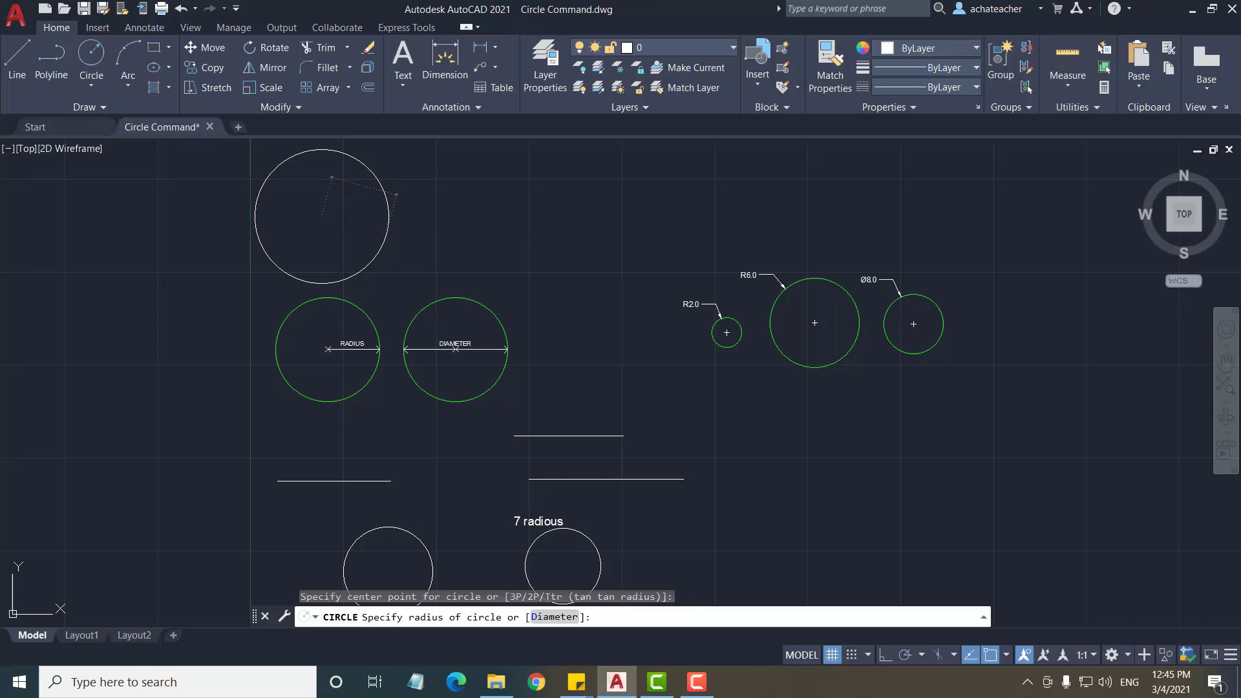
pyautogui.click(377, 231)
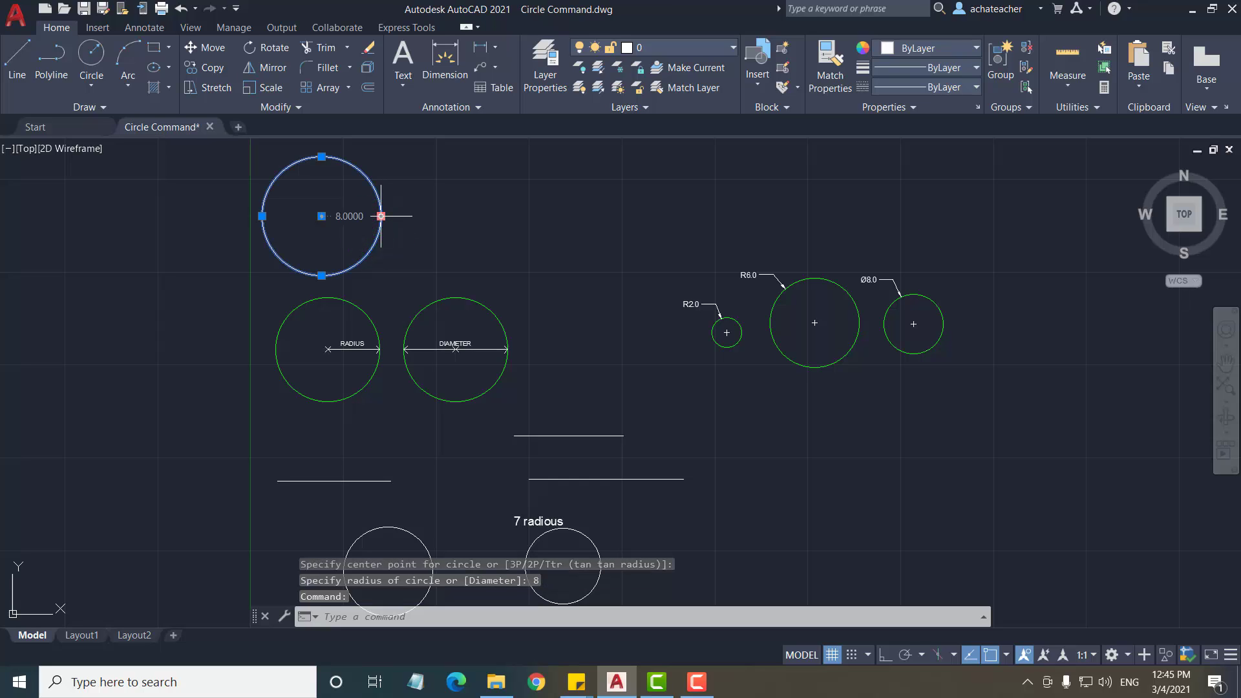
pyautogui.press('Escape')
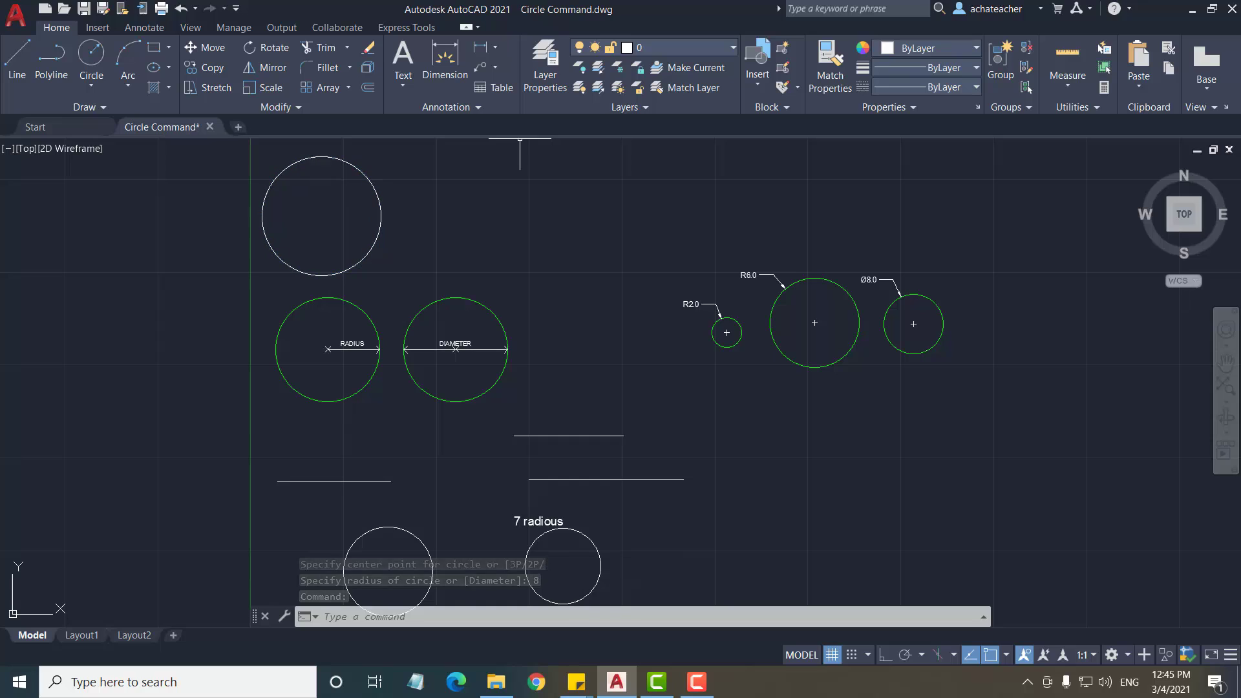
# Draw a Center, Diameter circle with a diameter of 4 above the circle labelled DIAMETER
pyautogui.click(91, 82)
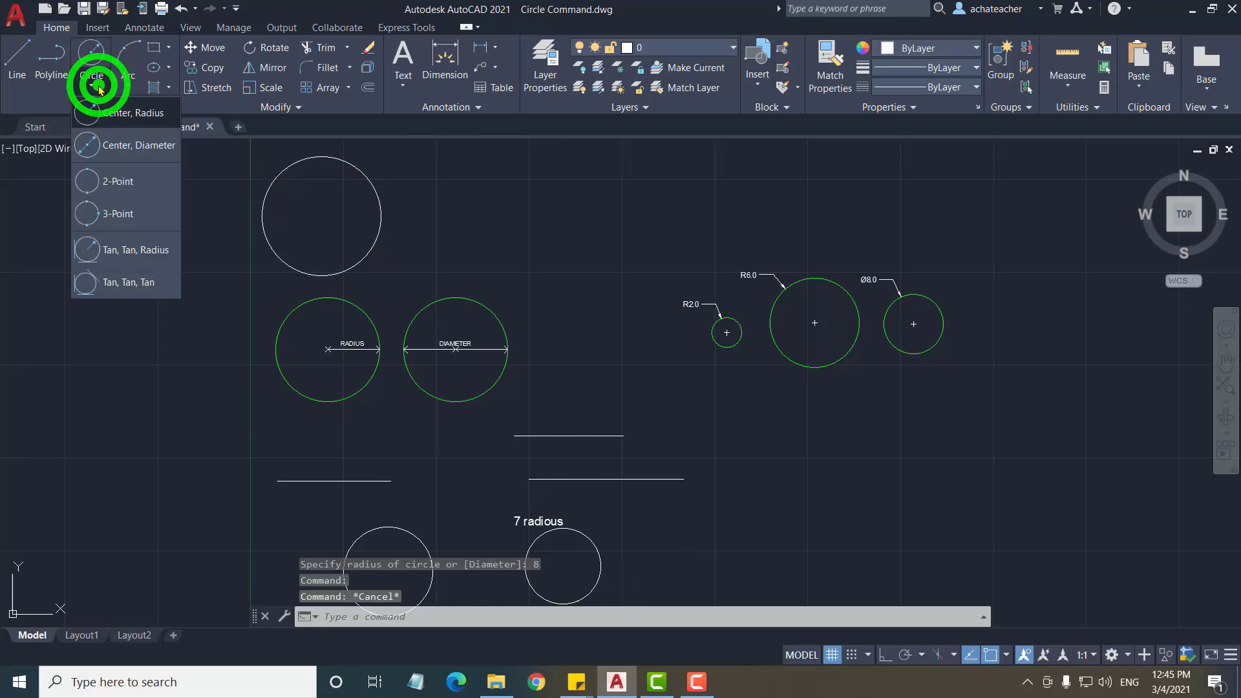
pyautogui.click(115, 147)
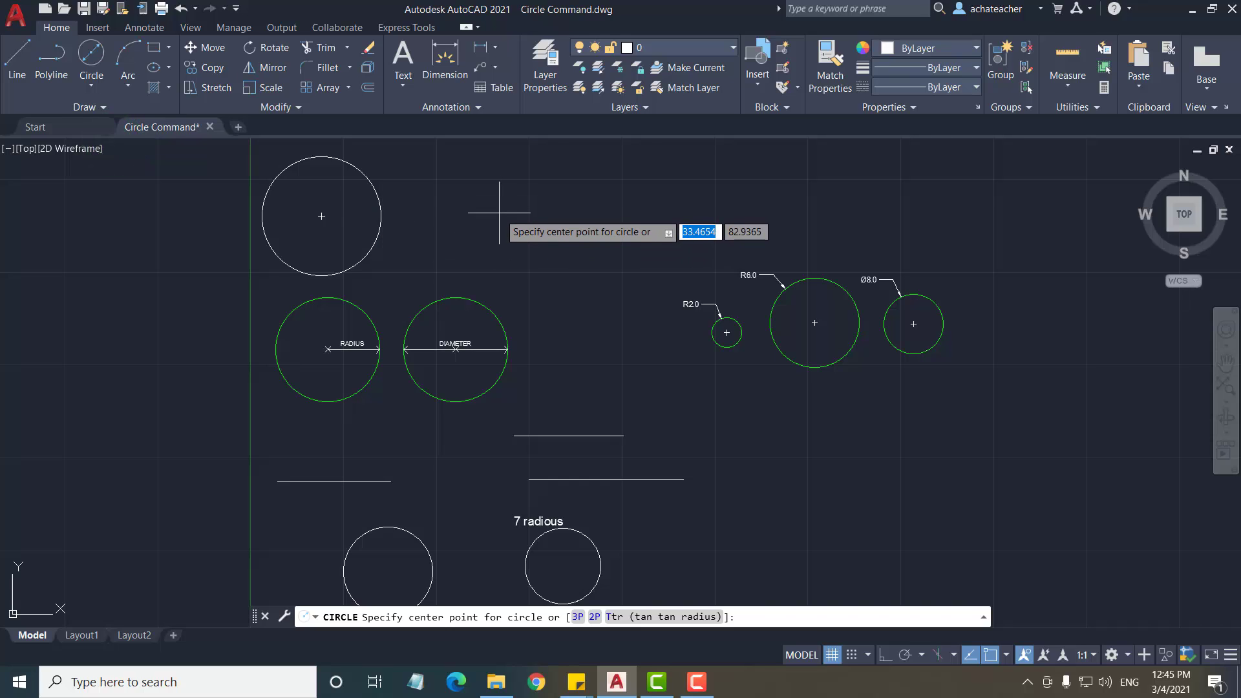
pyautogui.click(501, 216)
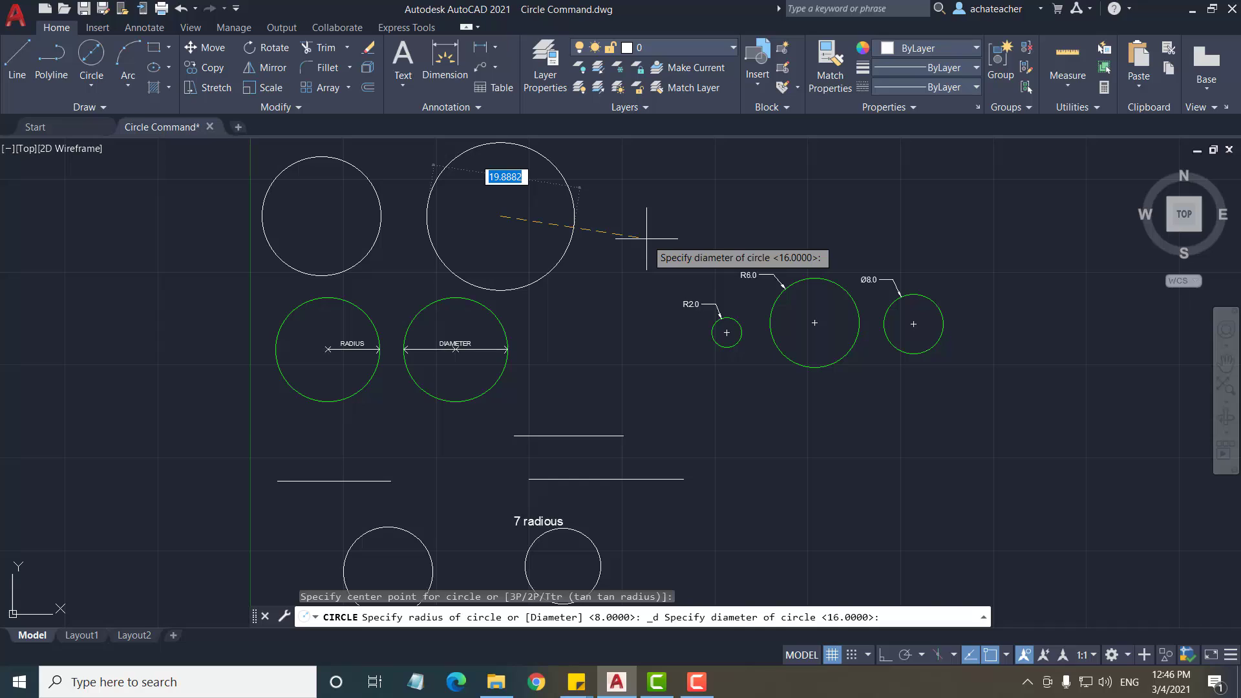
pyautogui.write('4')
pyautogui.press('Return')
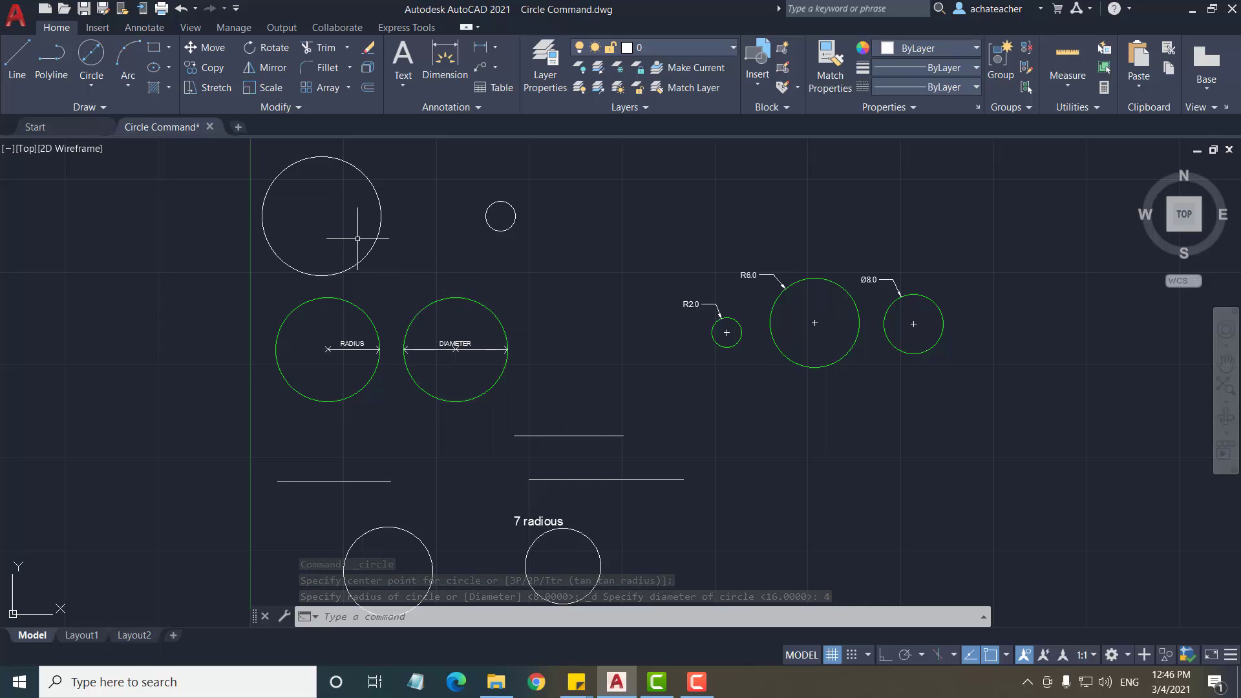
# Draw another Center, Diameter circle with a diameter of 8 just to the lower right of the diameter 4 circle
pyautogui.scroll(2, 325, 355)
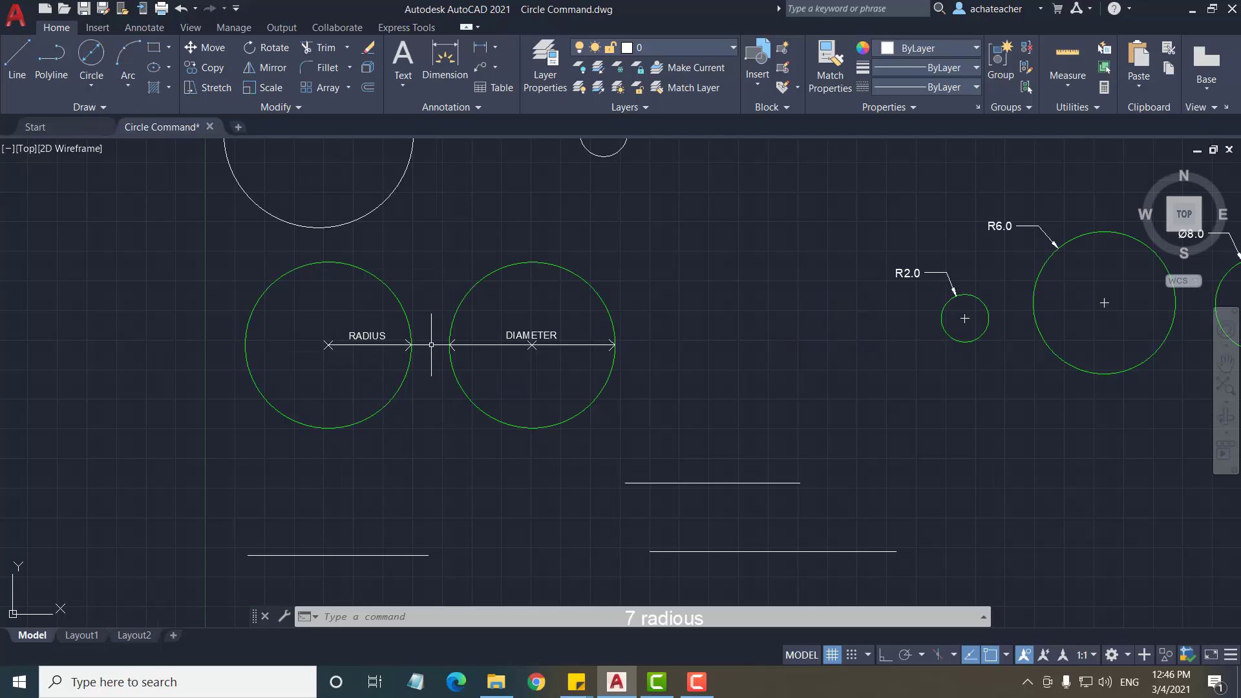
pyautogui.scroll(-2, 431, 344)
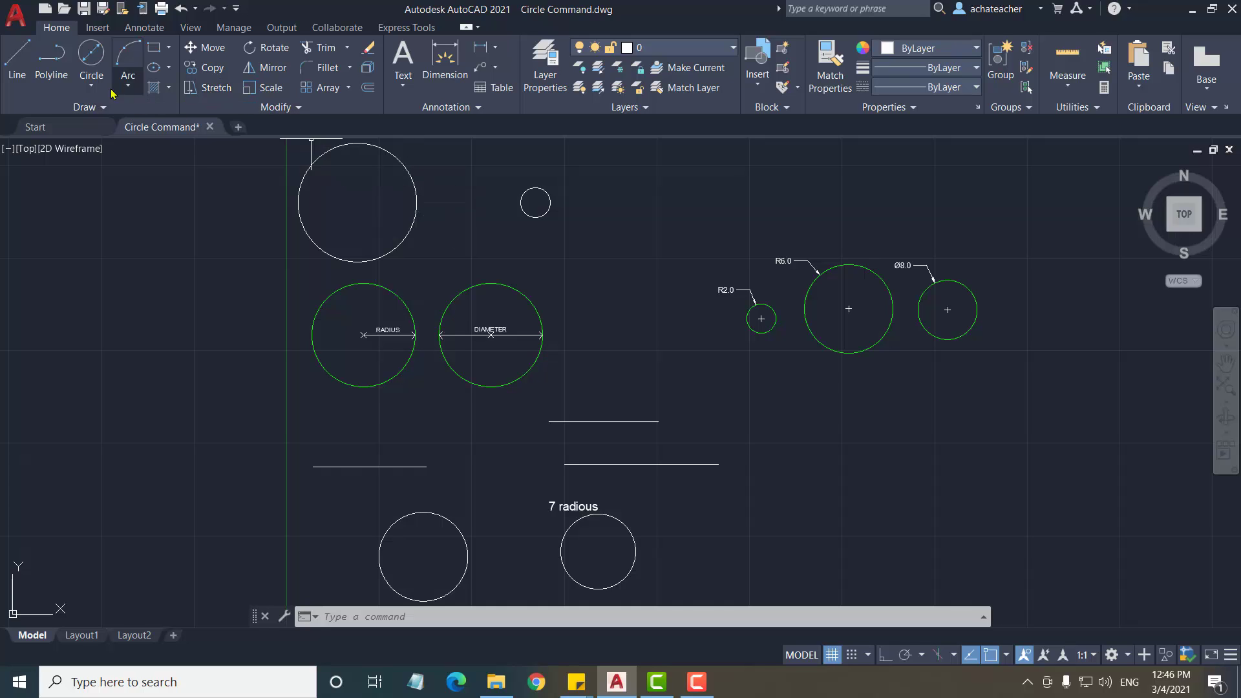
pyautogui.click(91, 84)
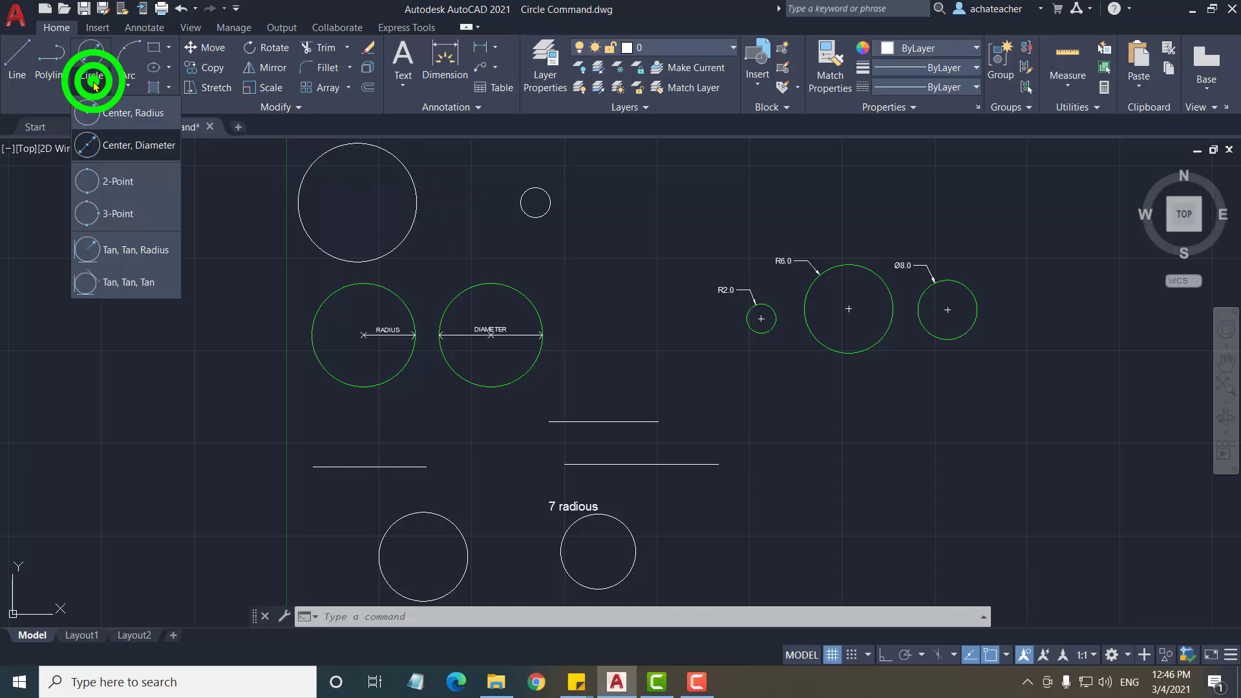
pyautogui.click(134, 147)
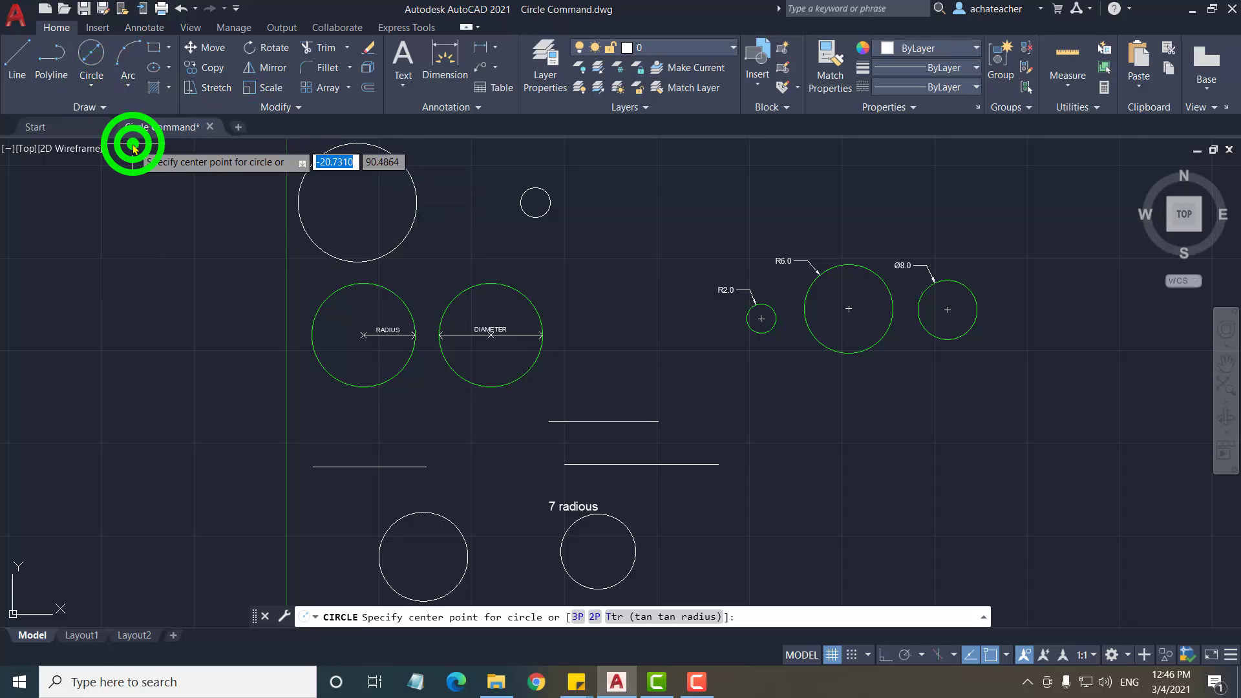
pyautogui.click(580, 226)
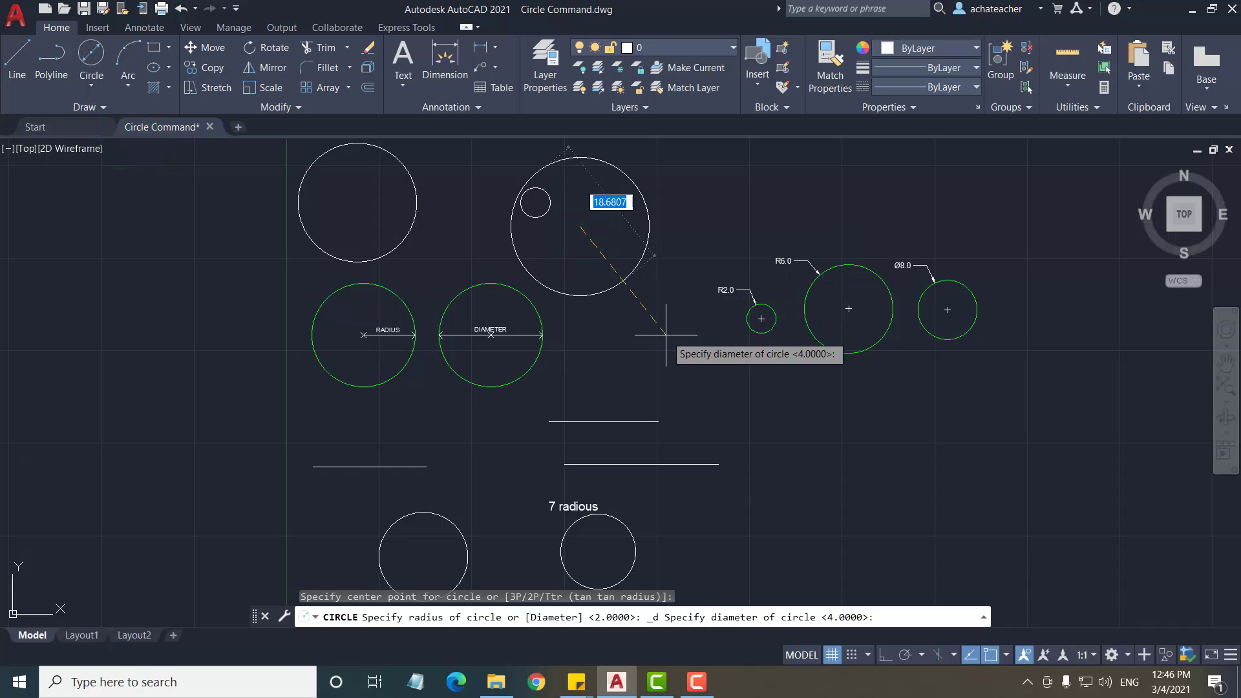
pyautogui.write('8')
pyautogui.press('Return')
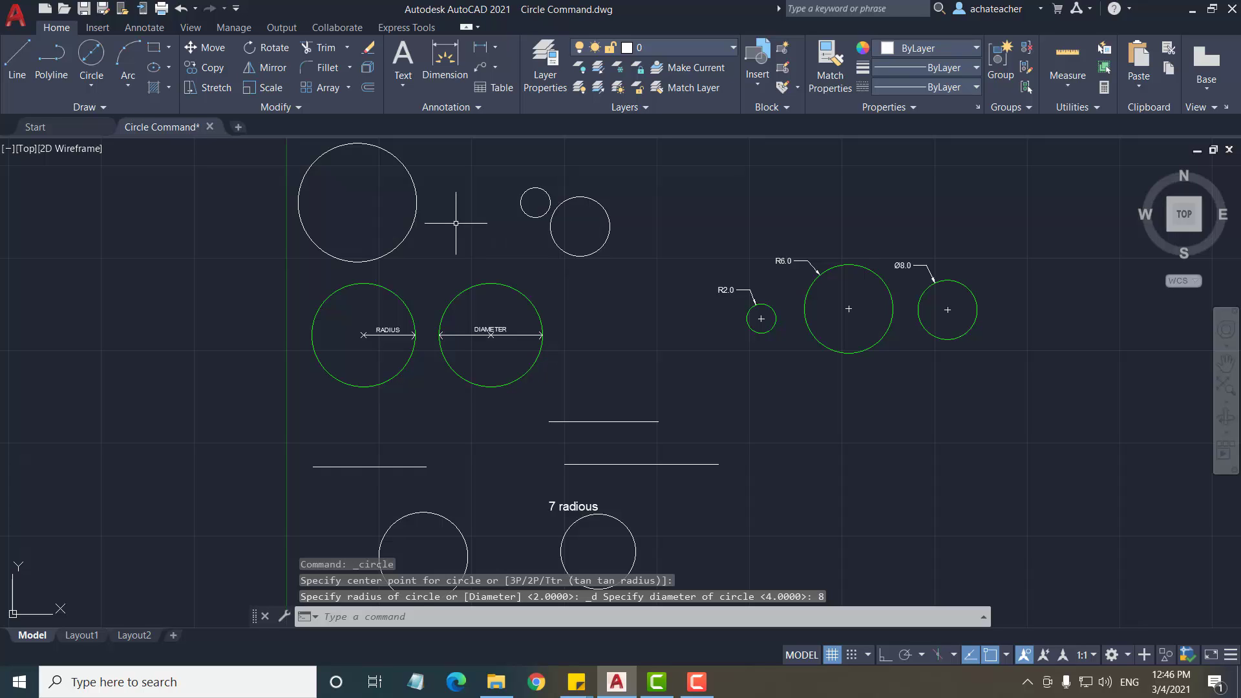
# Draw a 2-Point circle between the right end of the left line and the left end of the lower right line, and erase it
pyautogui.click(85, 79)
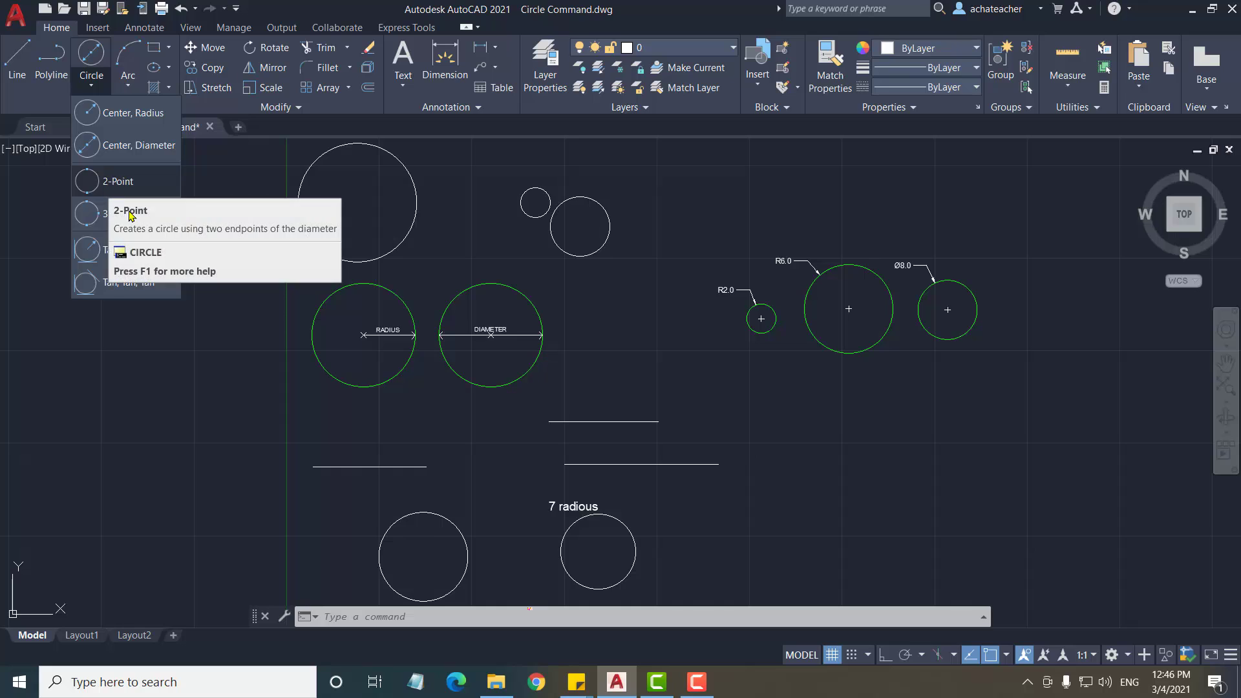
pyautogui.click(194, 358)
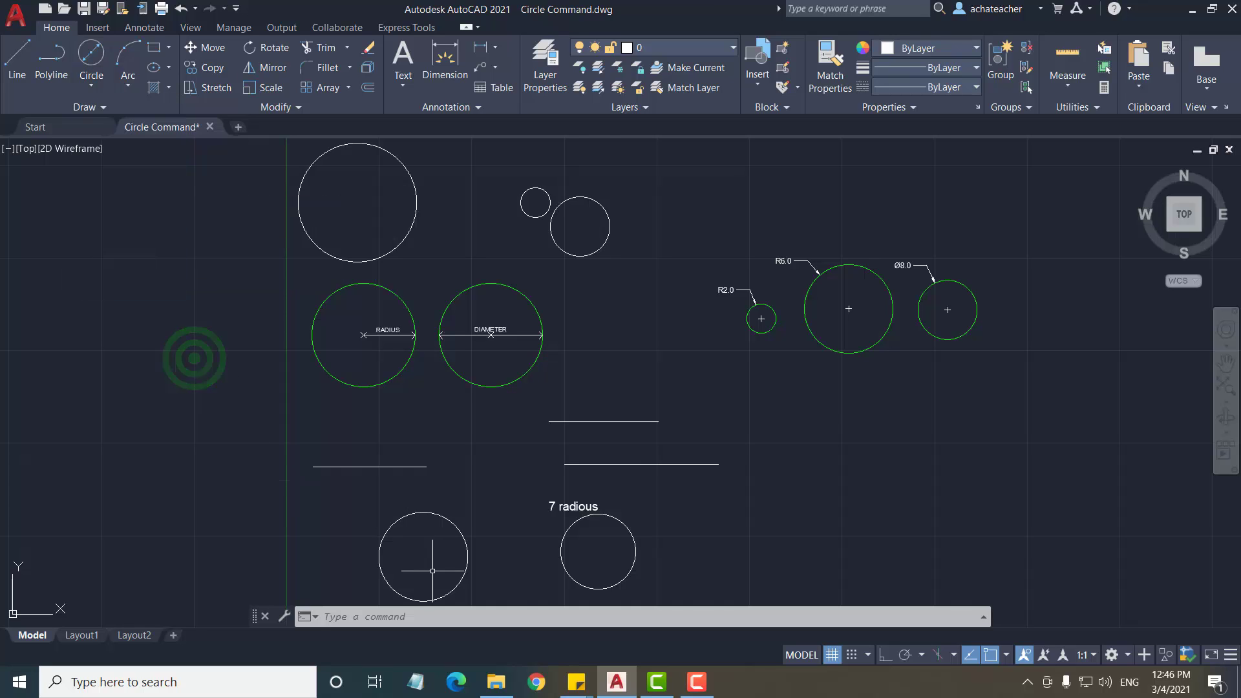
pyautogui.scroll(4, 437, 557)
pyautogui.scroll(-2, 437, 554)
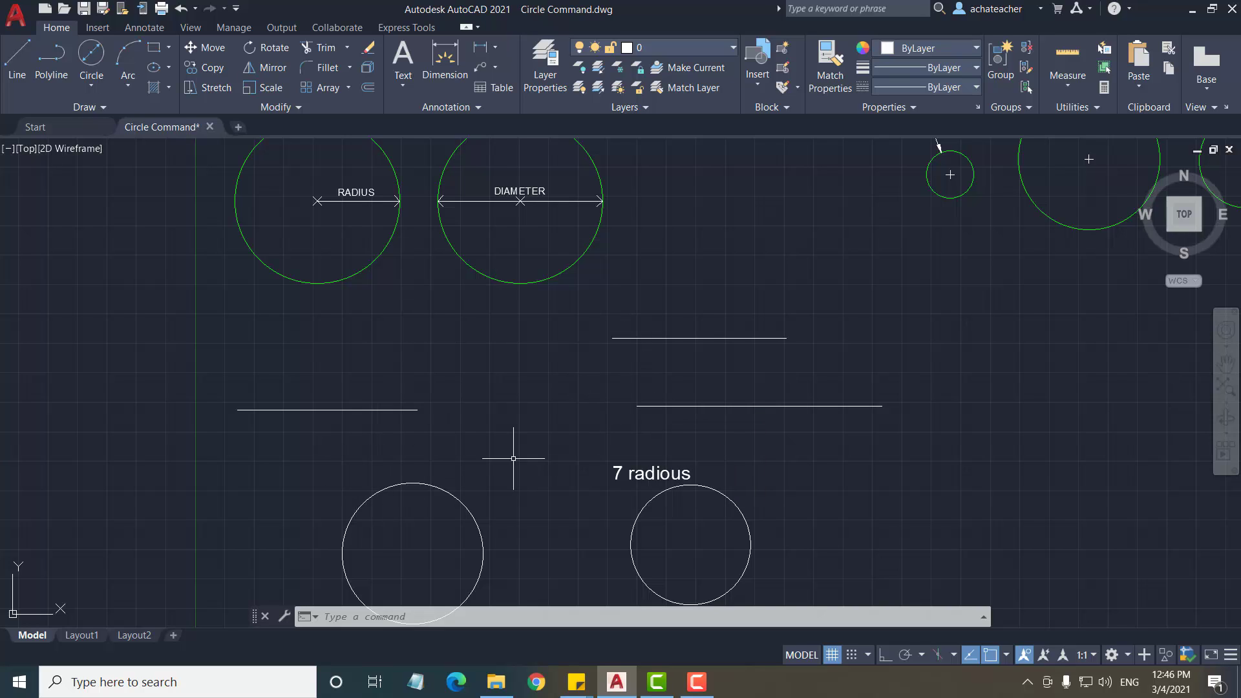
pyautogui.click(97, 88)
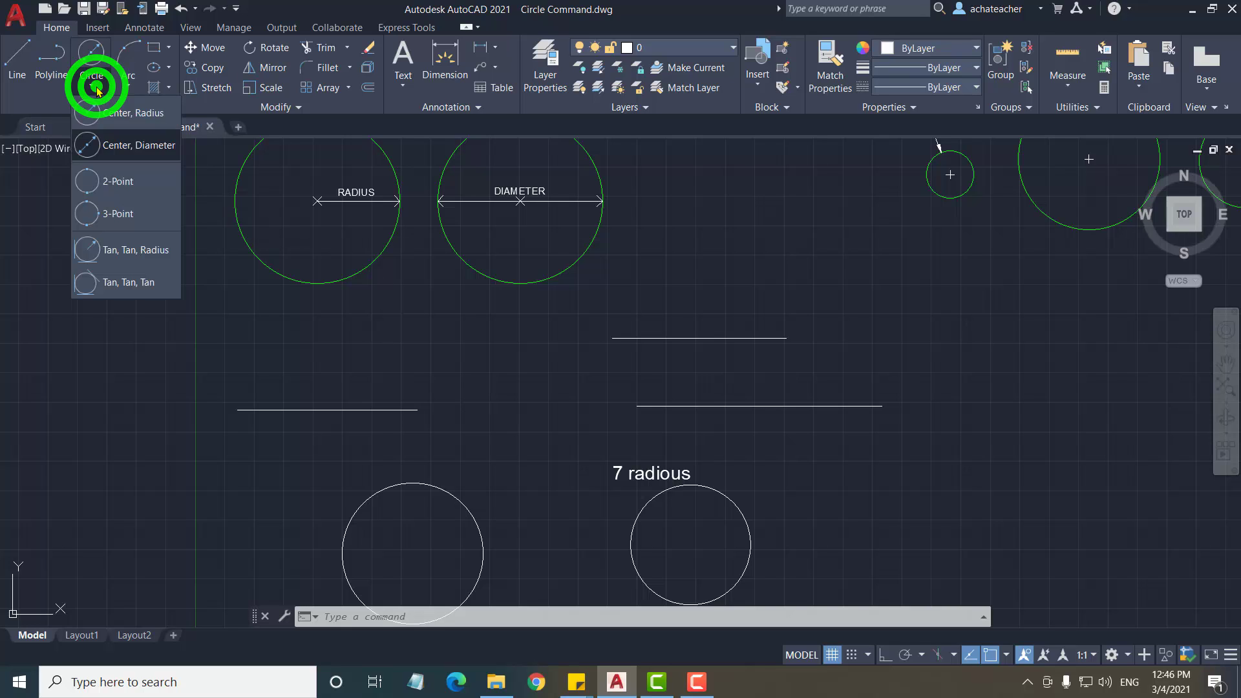
pyautogui.click(110, 181)
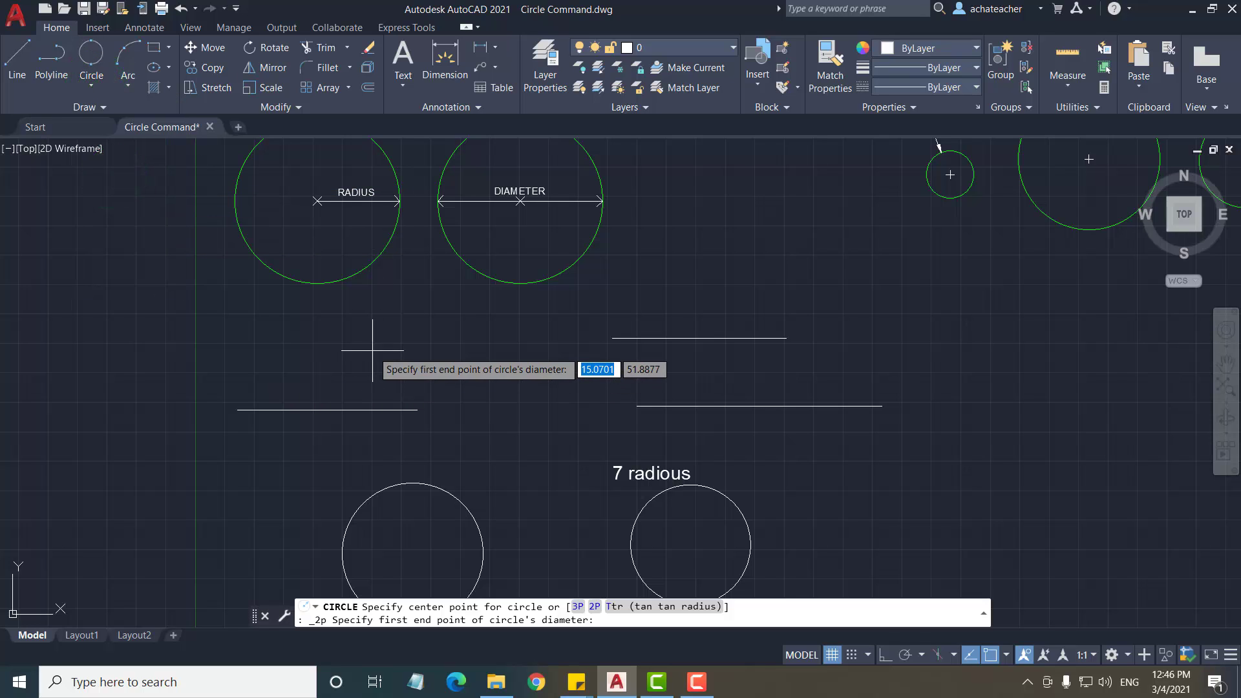
pyautogui.click(417, 409)
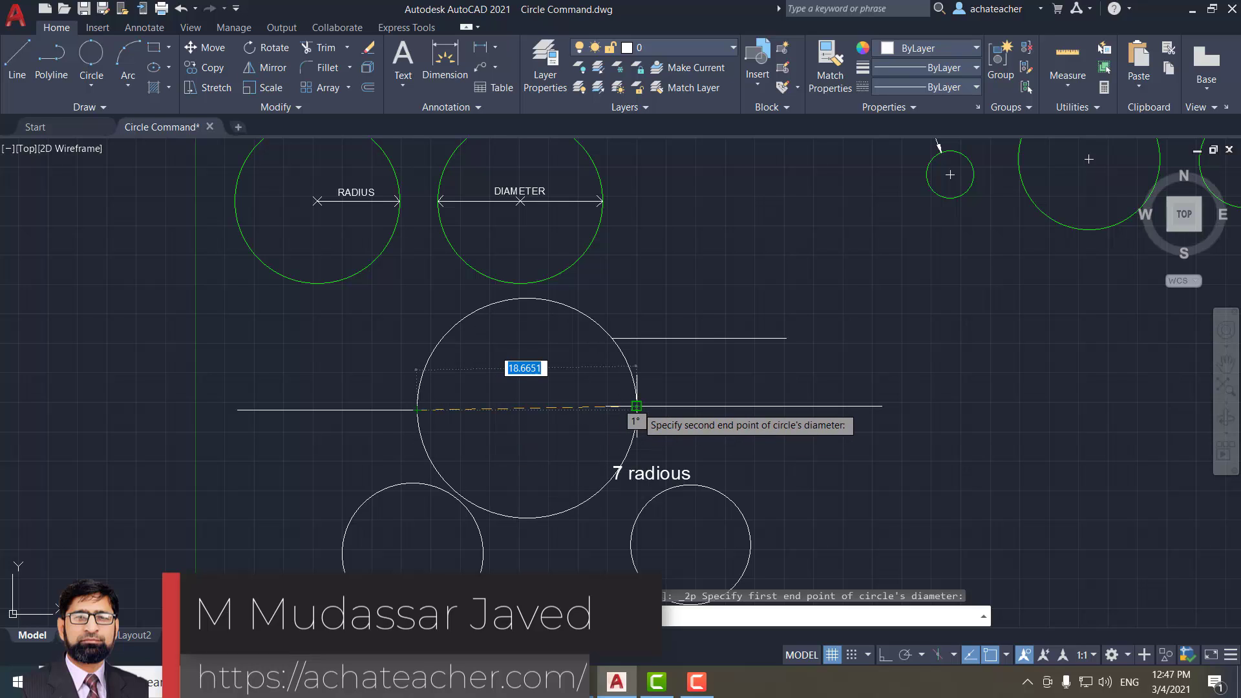
pyautogui.click(637, 406)
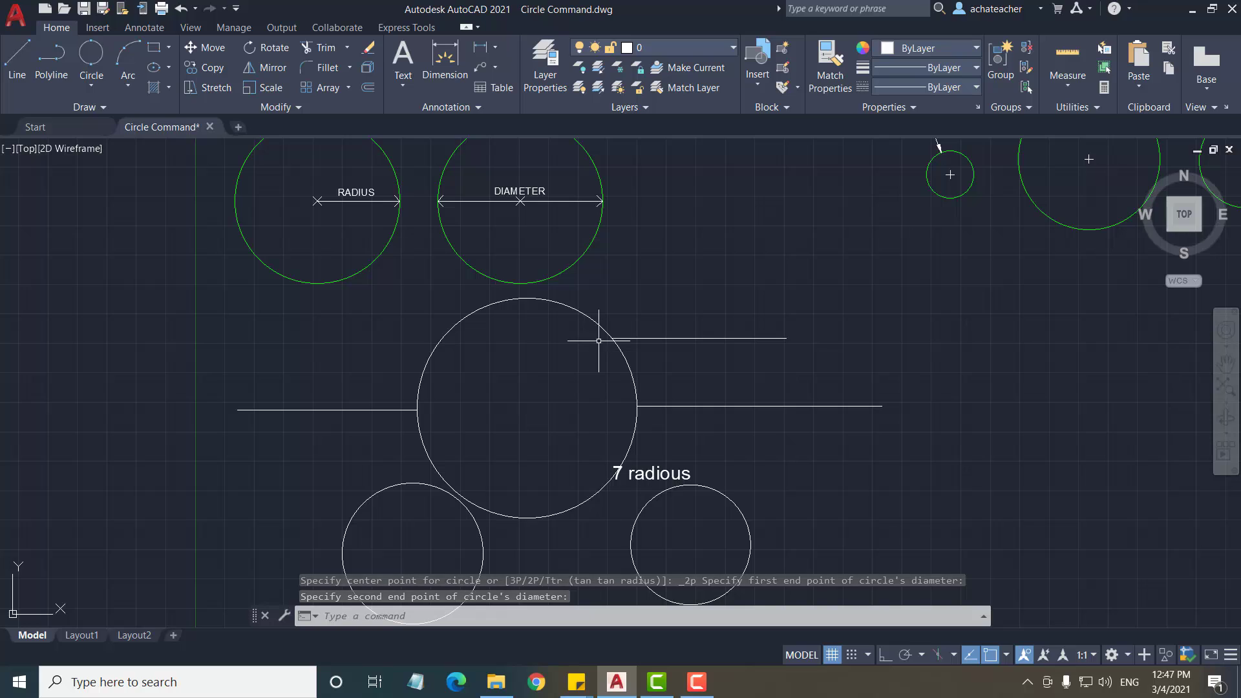
pyautogui.click(590, 318)
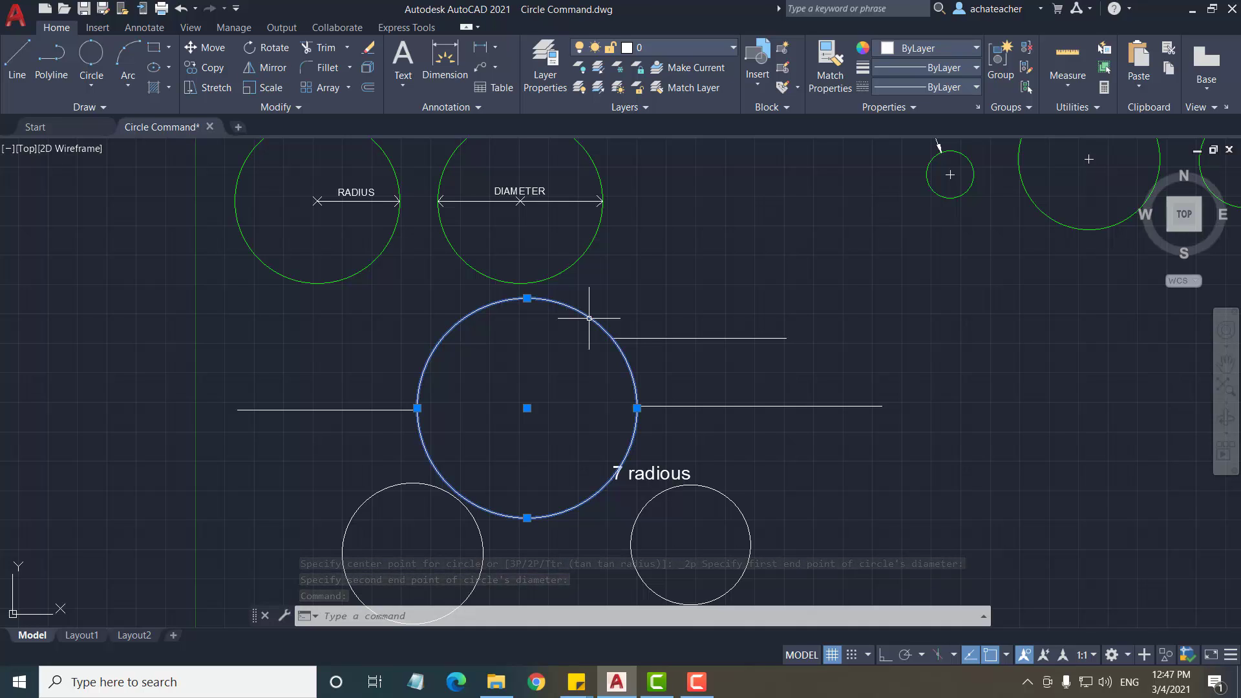
pyautogui.press('Delete')
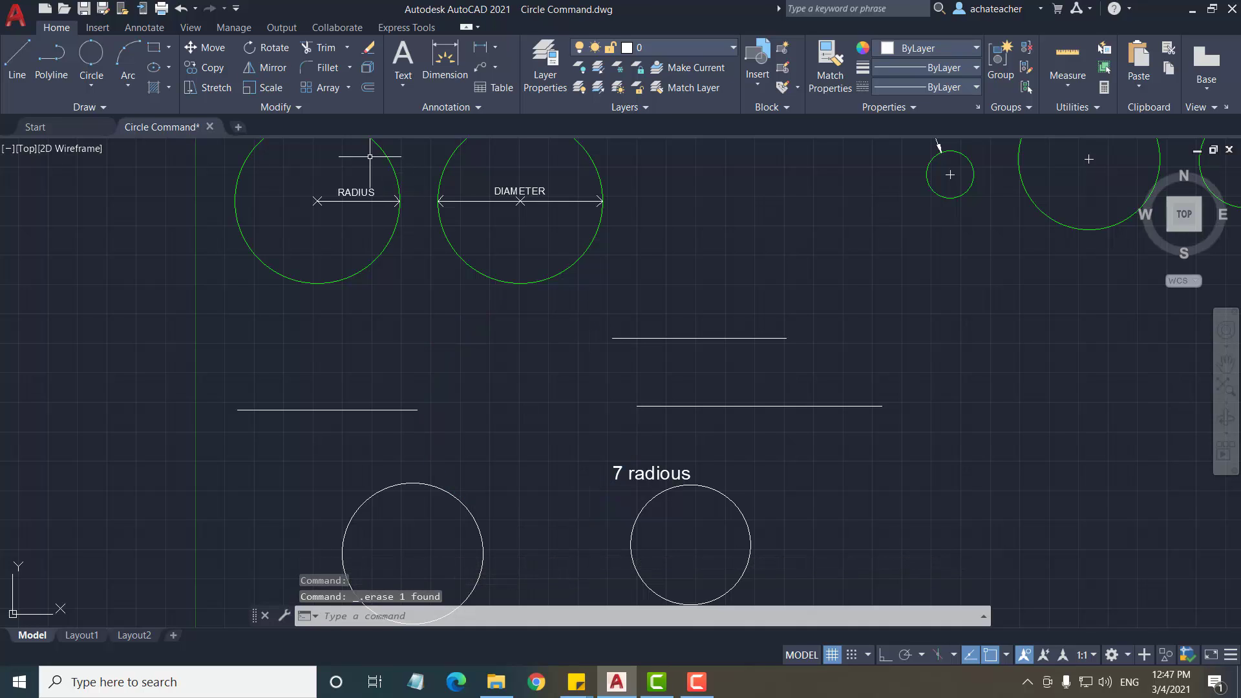
# Draw a 3-Point circle through the facing endpoints of the left, upper right and lower right lines, and erase it
pyautogui.click(92, 81)
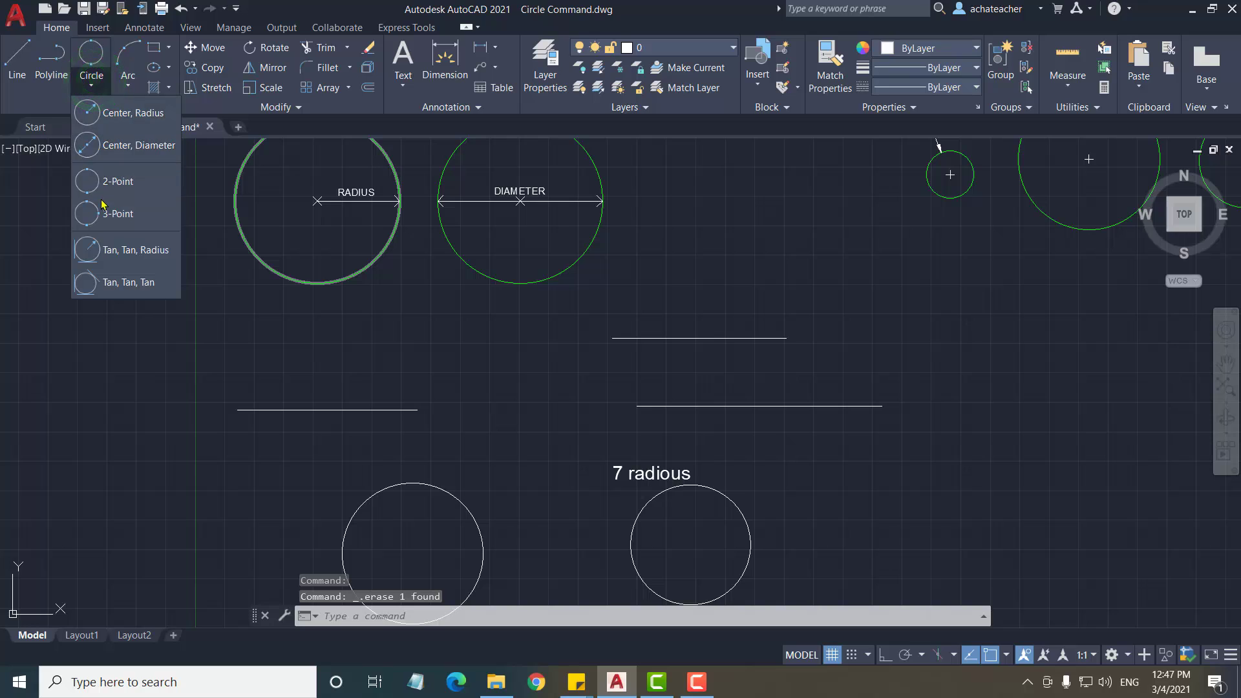
pyautogui.click(106, 215)
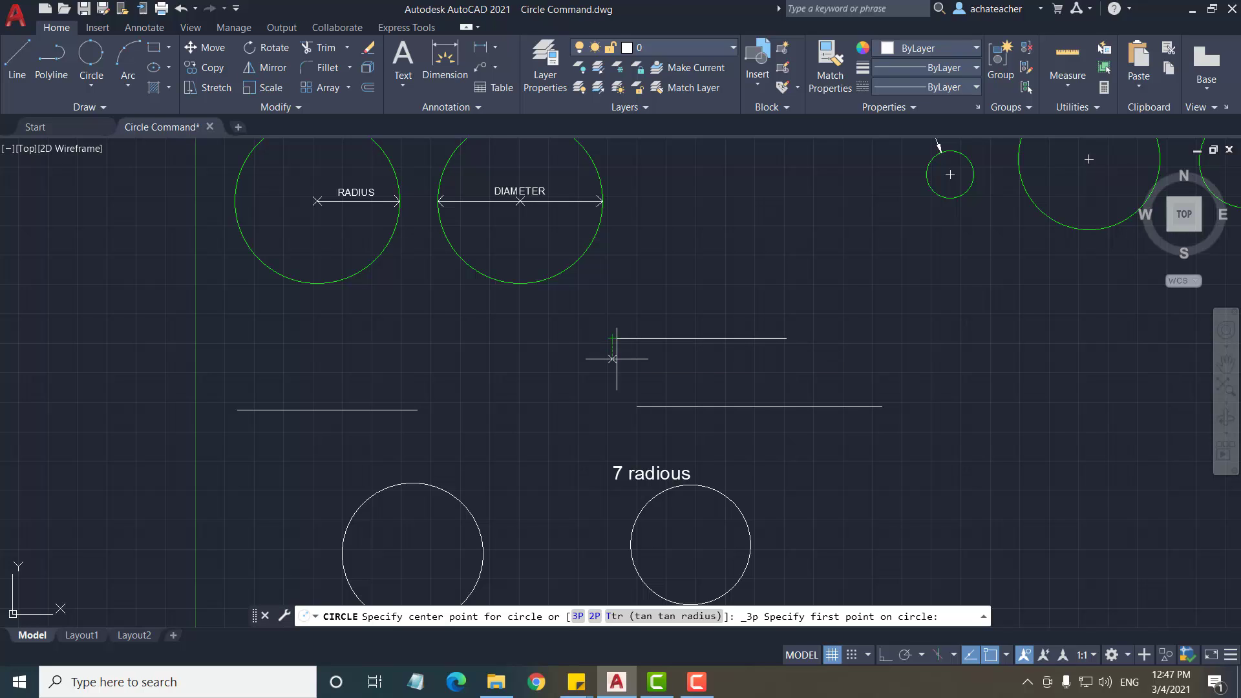
pyautogui.click(419, 408)
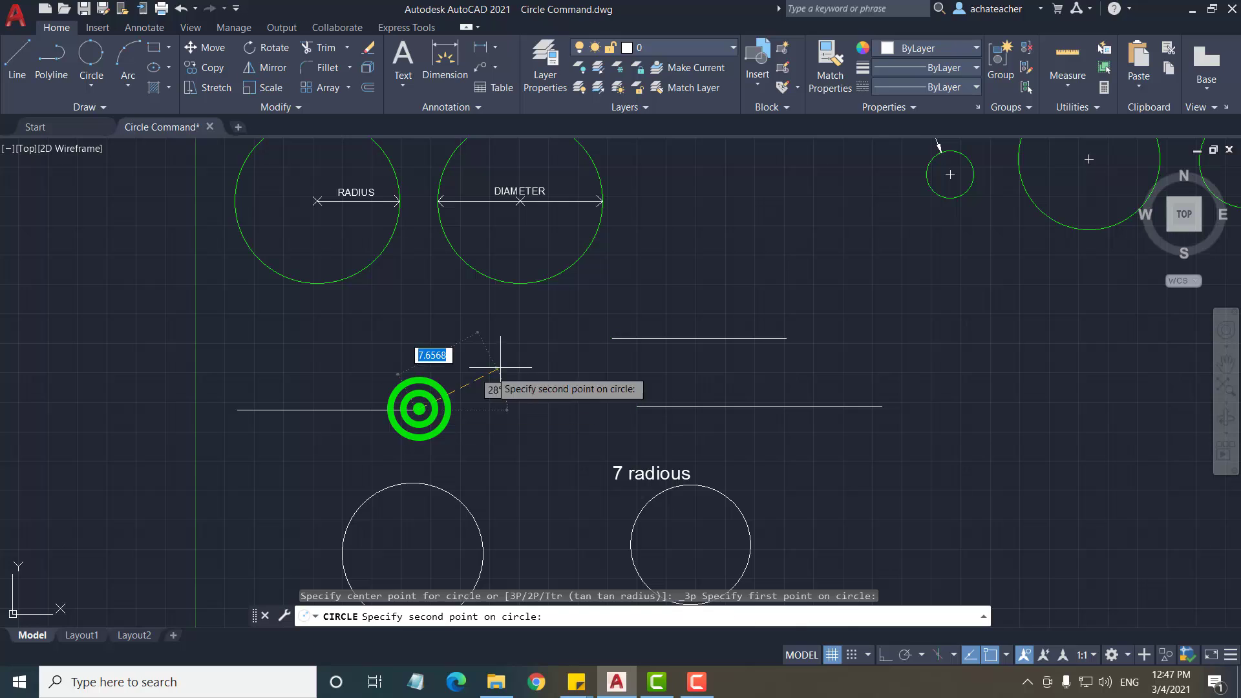
pyautogui.click(613, 338)
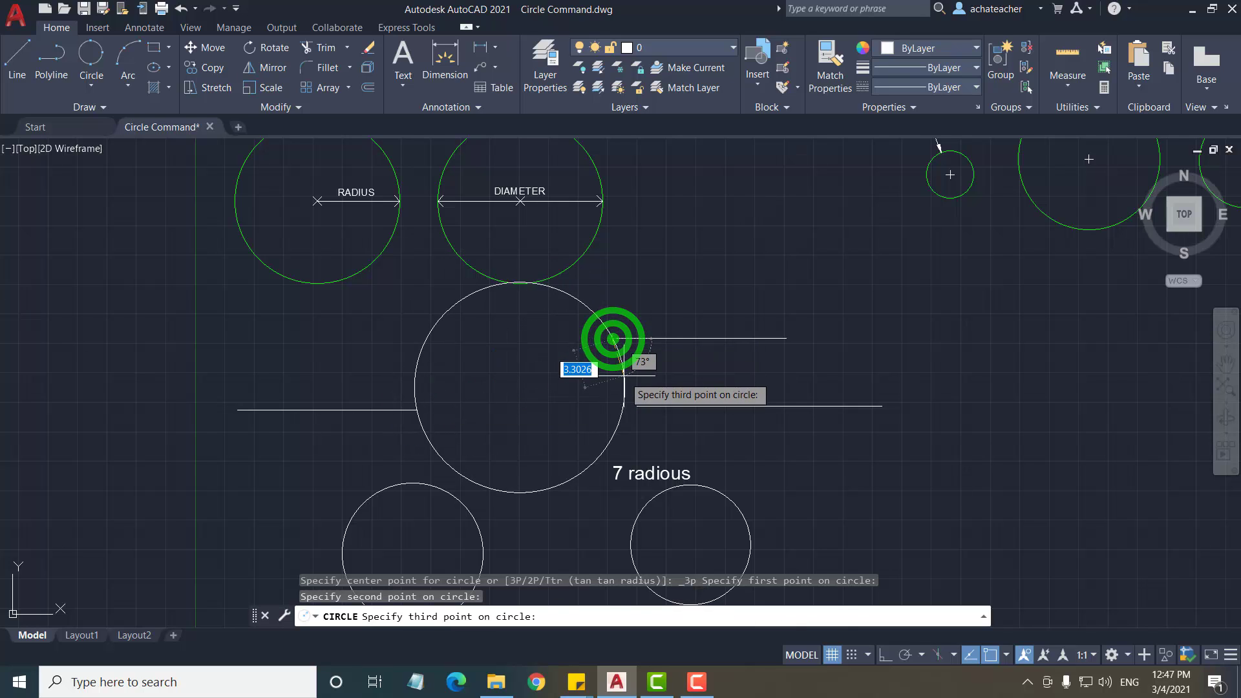
pyautogui.click(637, 406)
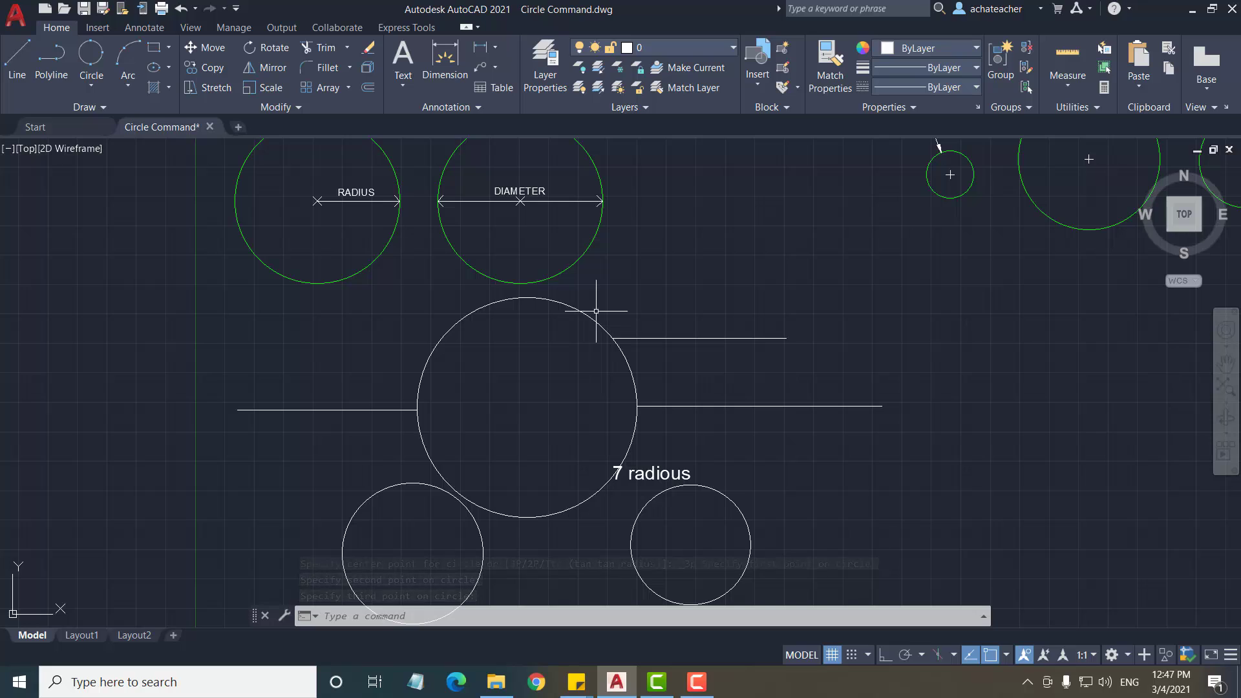
pyautogui.click(576, 308)
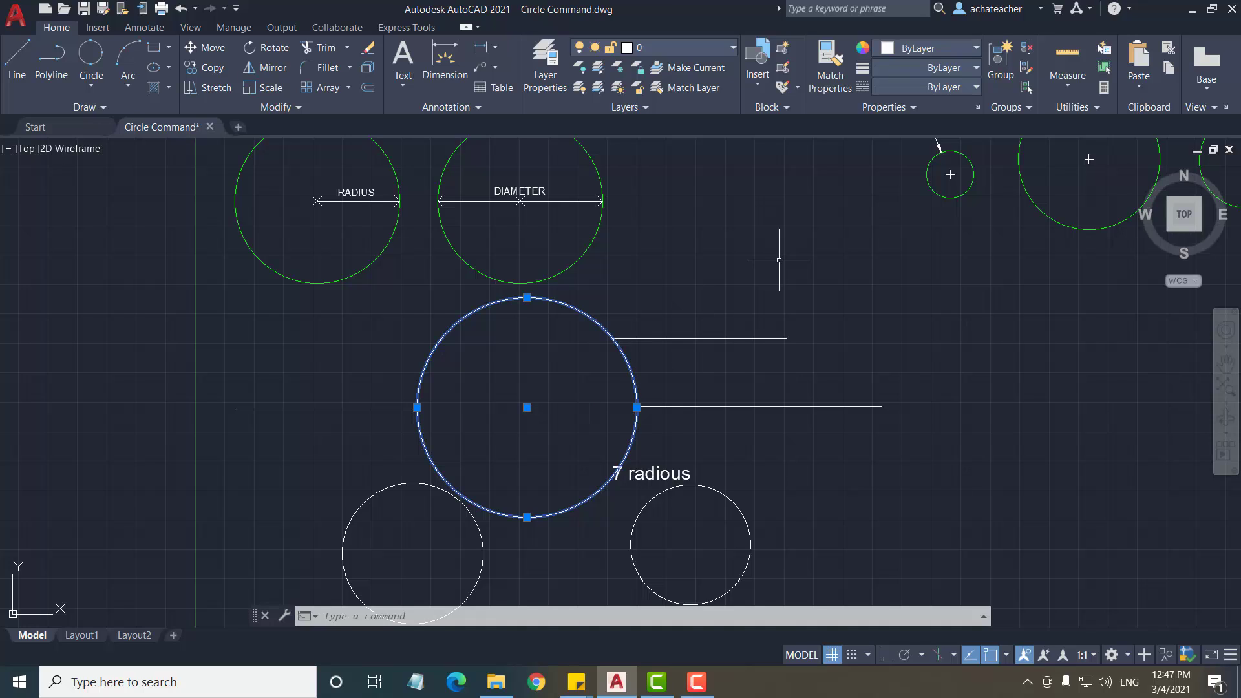
pyautogui.press('Delete')
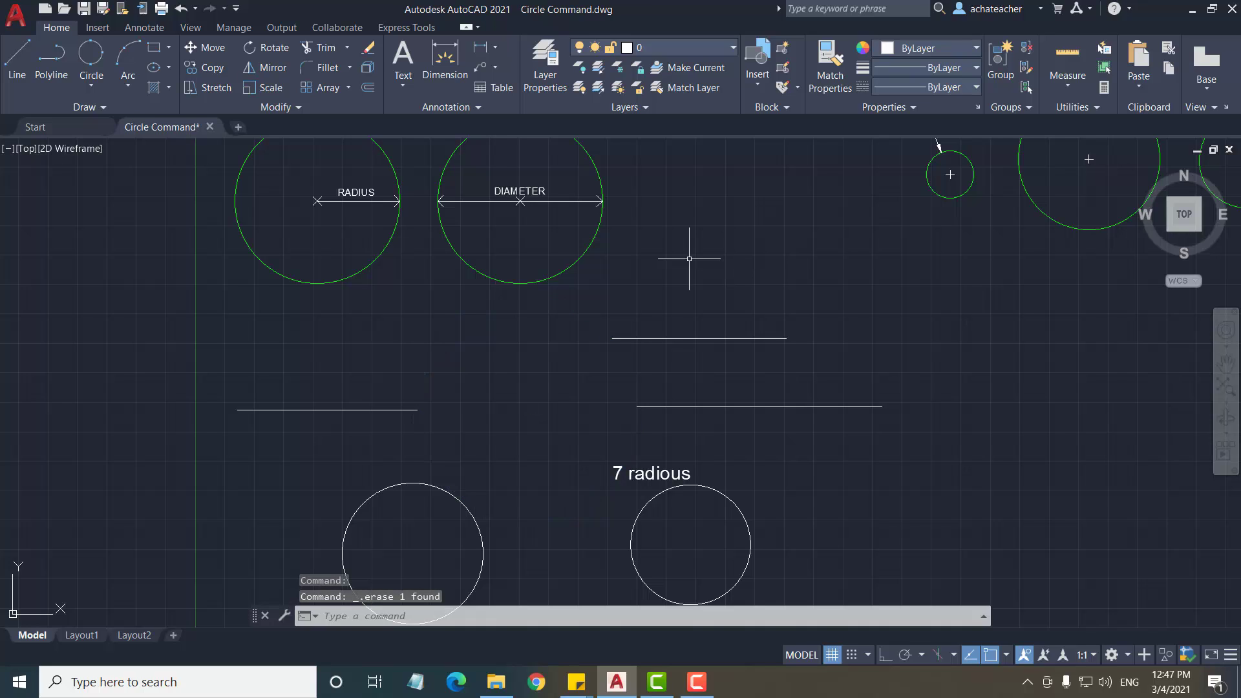
# Draw a Tan, Tan, Radius circle with radius 7 tangent to the circle below the 7 radious label and the circle to its left
pyautogui.click(91, 89)
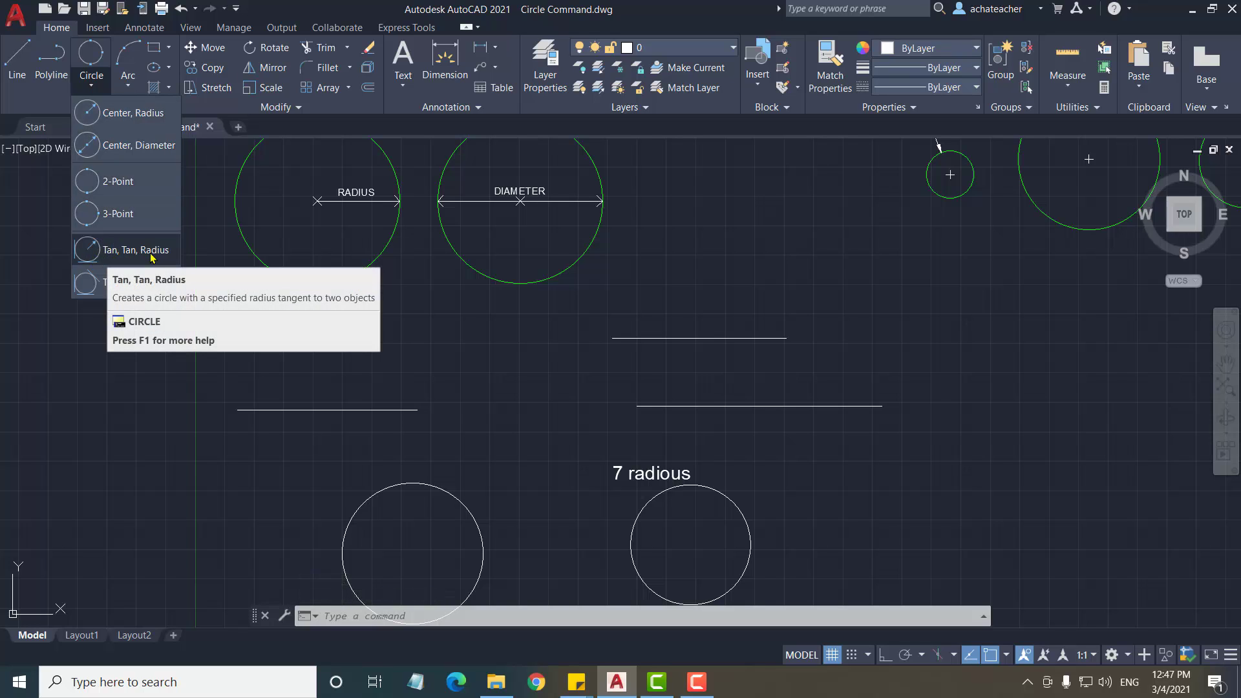
pyautogui.scroll(-2, 717, 362)
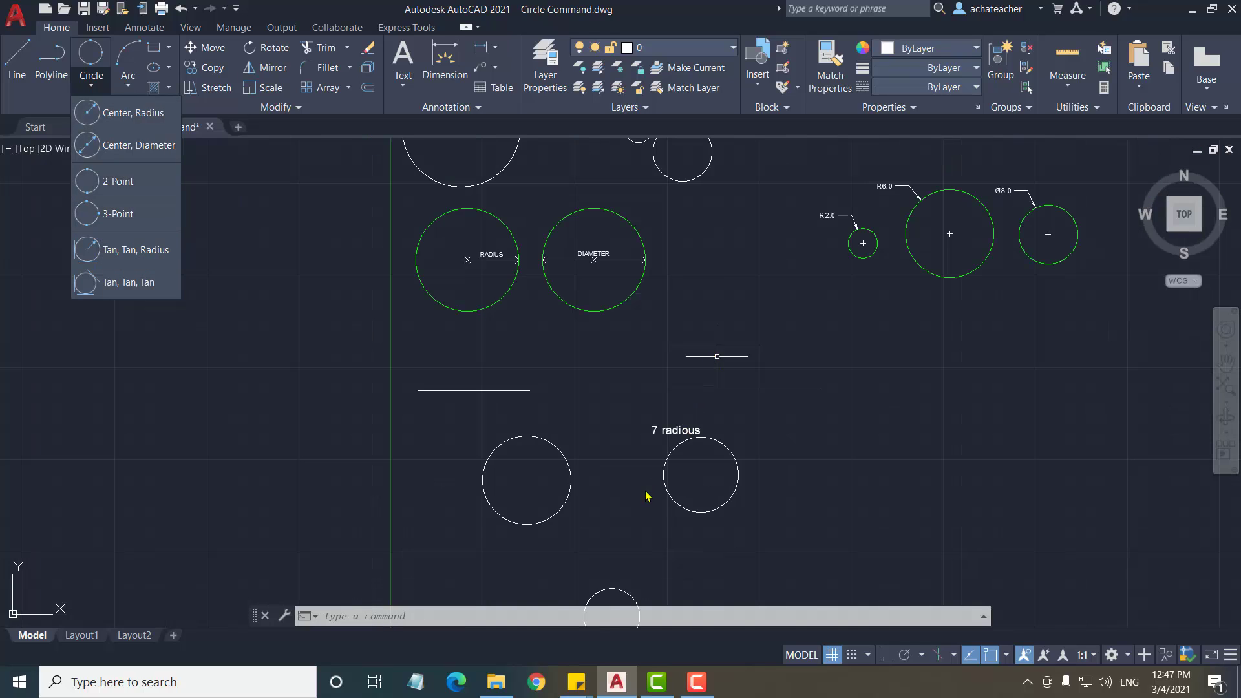
pyautogui.scroll(2, 645, 496)
pyautogui.click(485, 381)
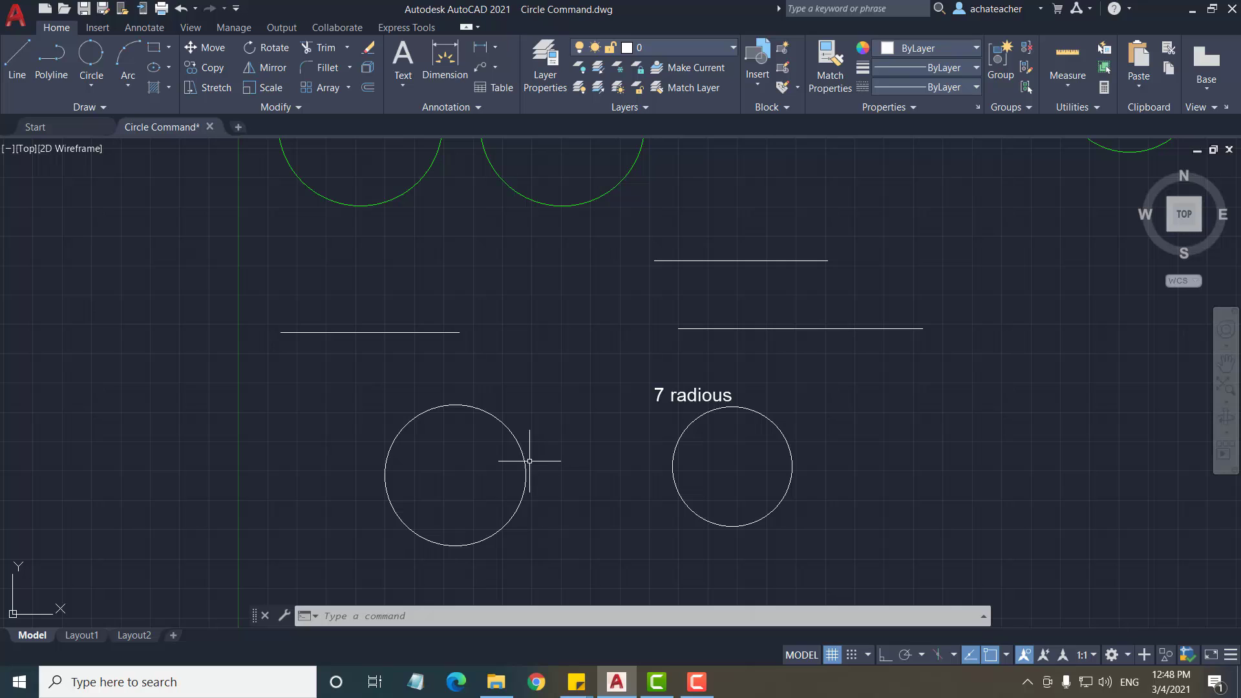
pyautogui.click(86, 83)
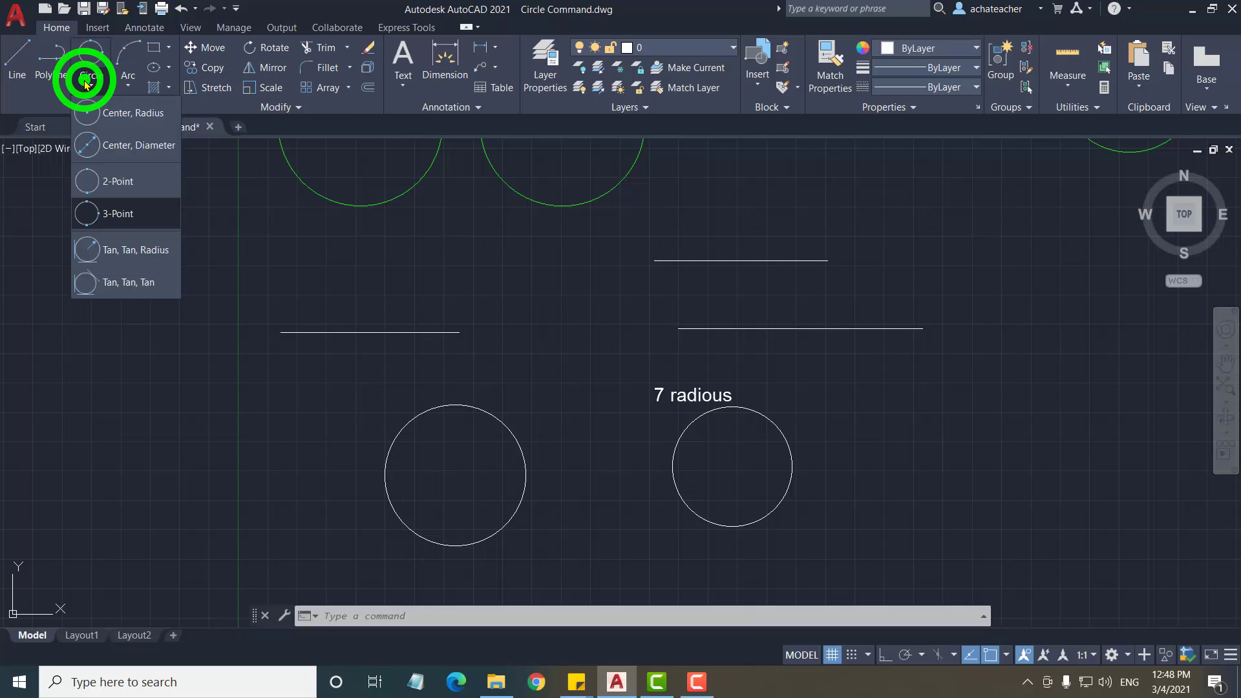
pyautogui.click(103, 251)
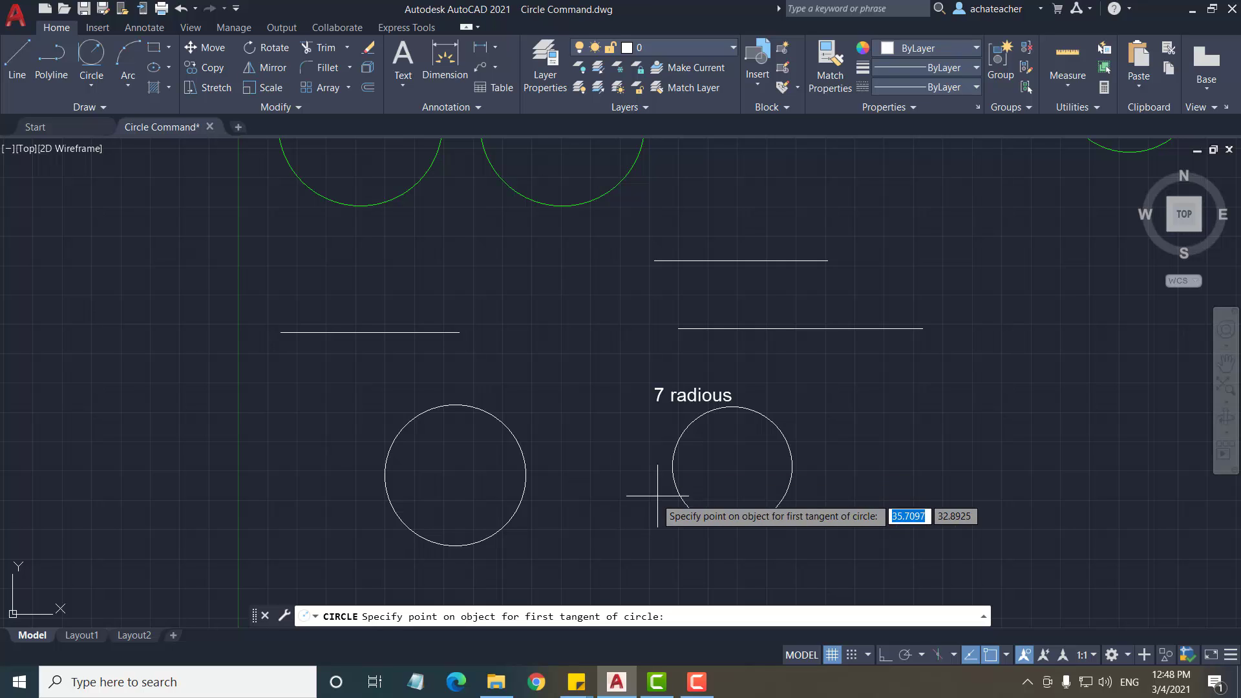
pyautogui.click(672, 461)
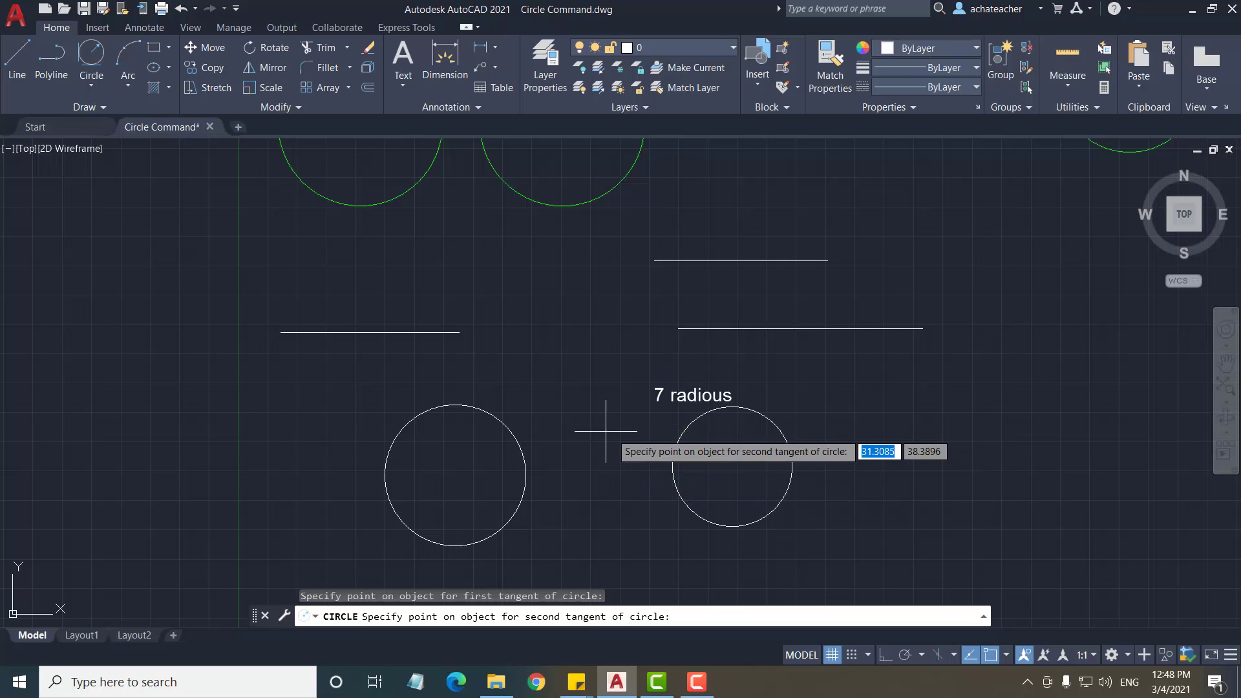
pyautogui.click(521, 477)
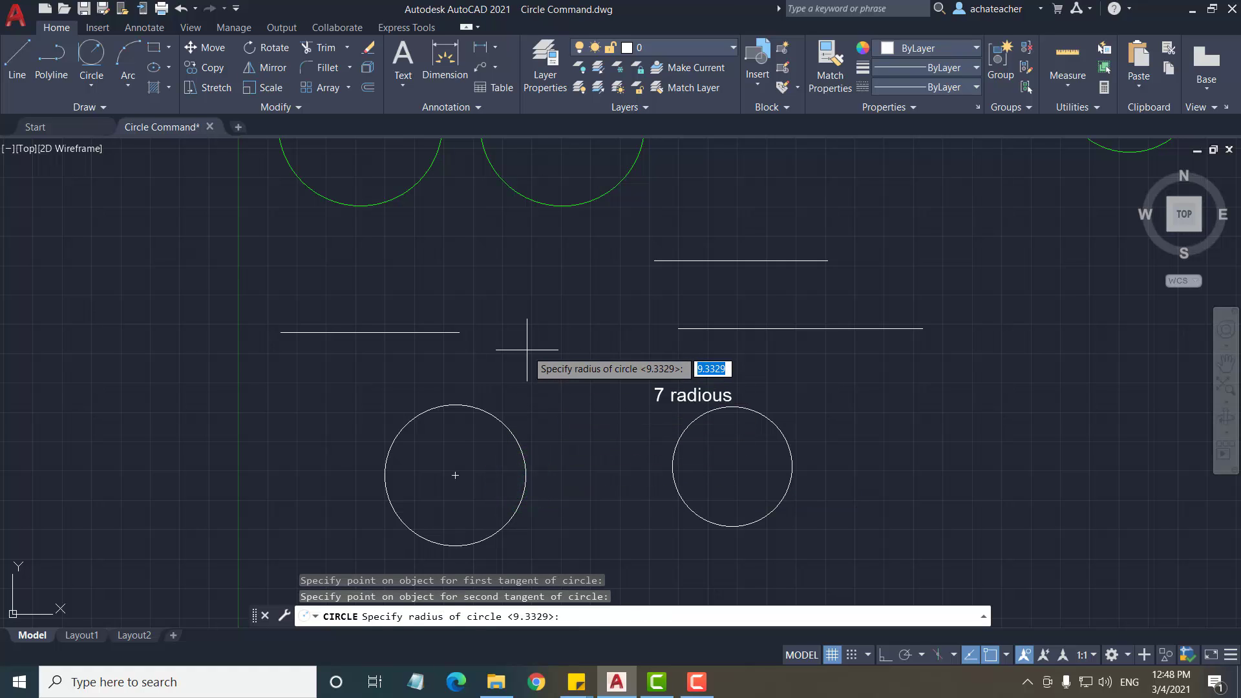
pyautogui.write('7')
pyautogui.press('Return')
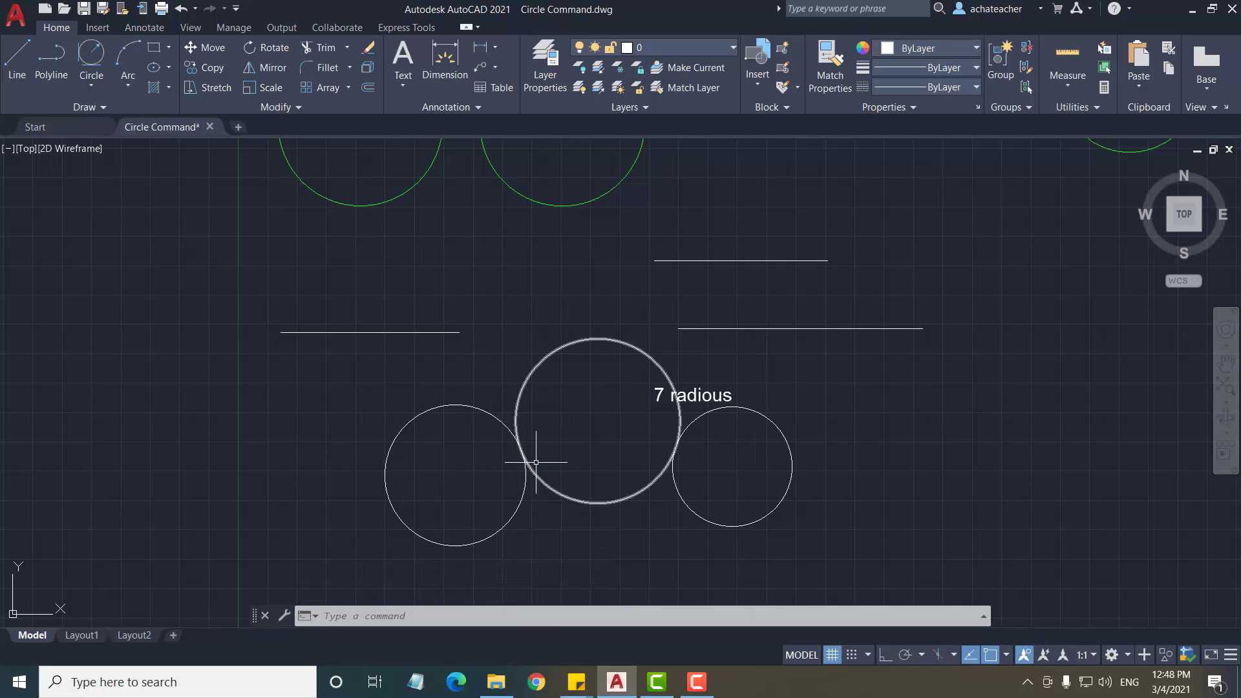
# Draw a Tan, Tan, Tan circle tangent to the right, upper middle and left circles of the lowest group of three
pyautogui.scroll(-2, 576, 485)
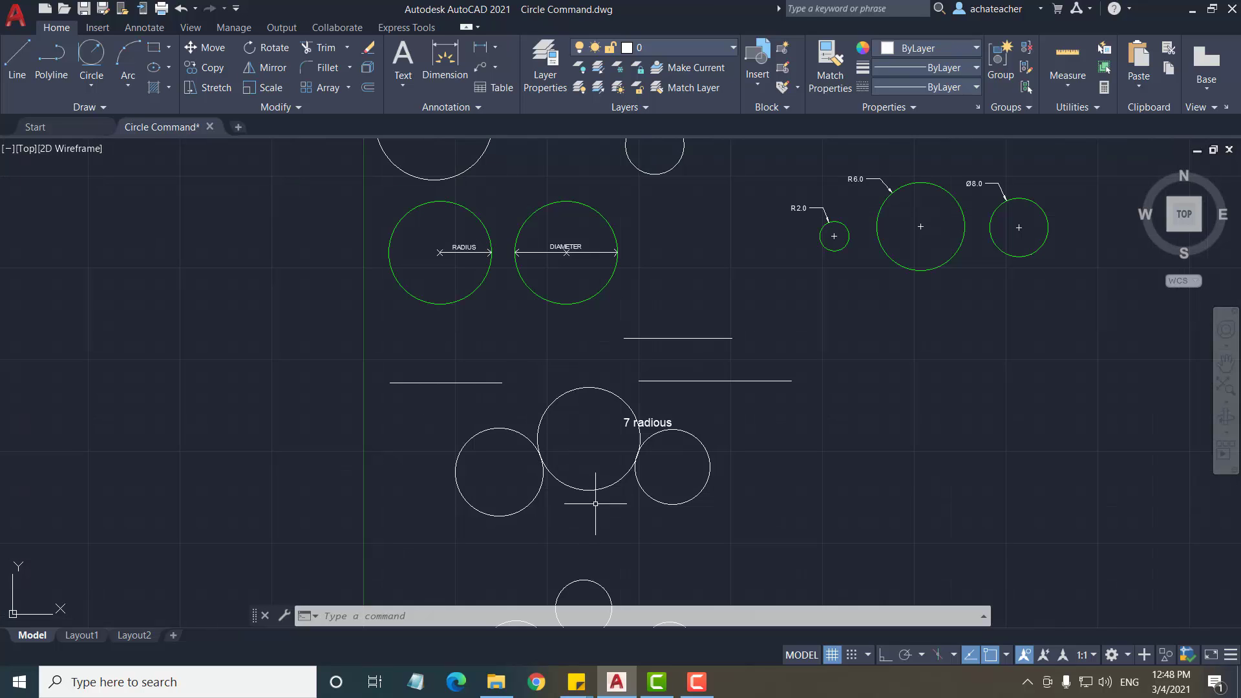
pyautogui.scroll(-4, 693, 553)
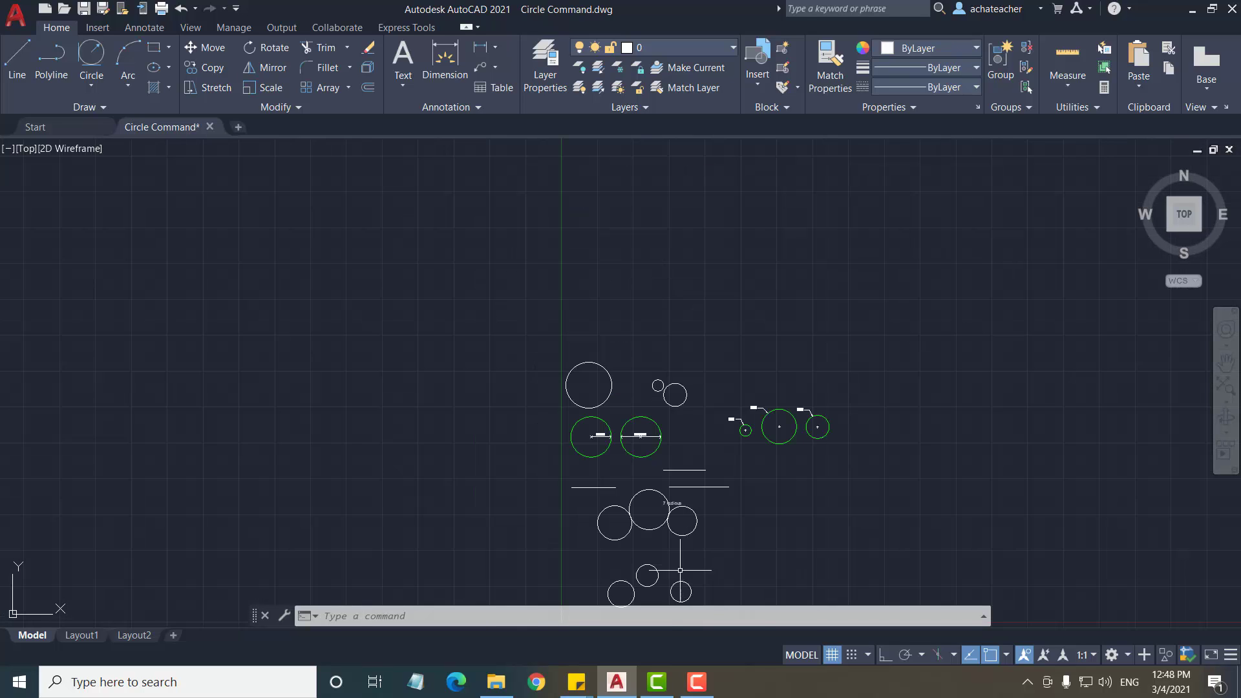
pyautogui.scroll(6, 672, 576)
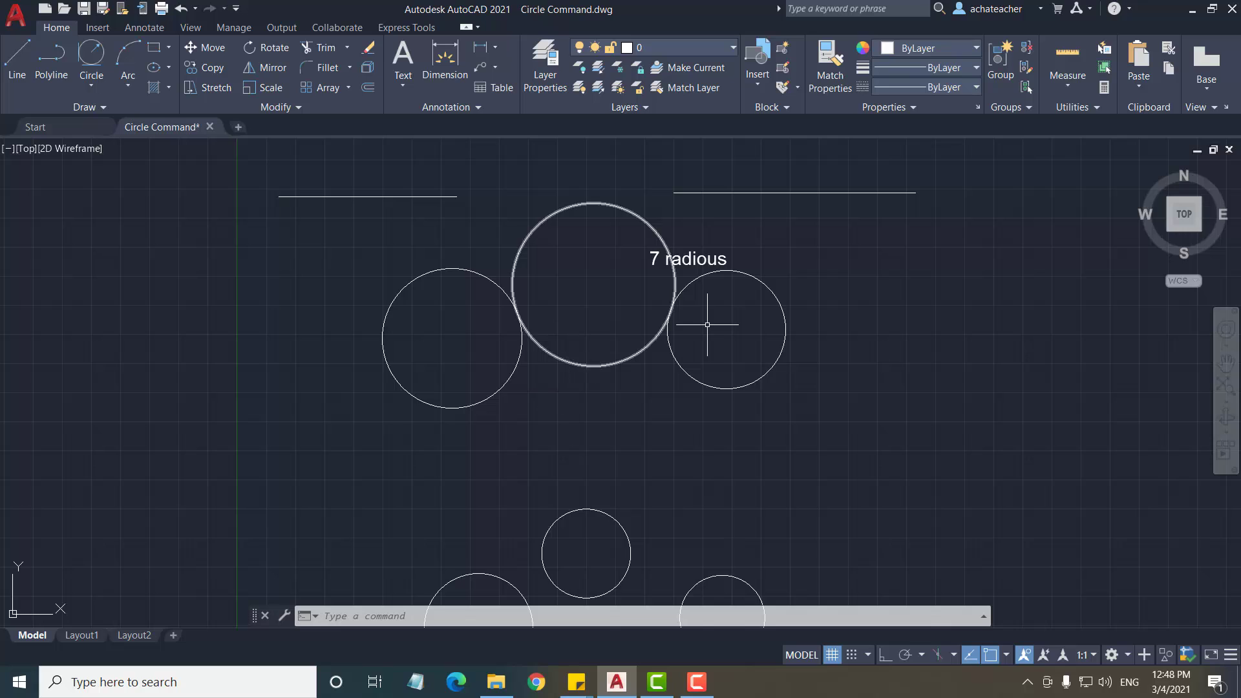
pyautogui.click(92, 83)
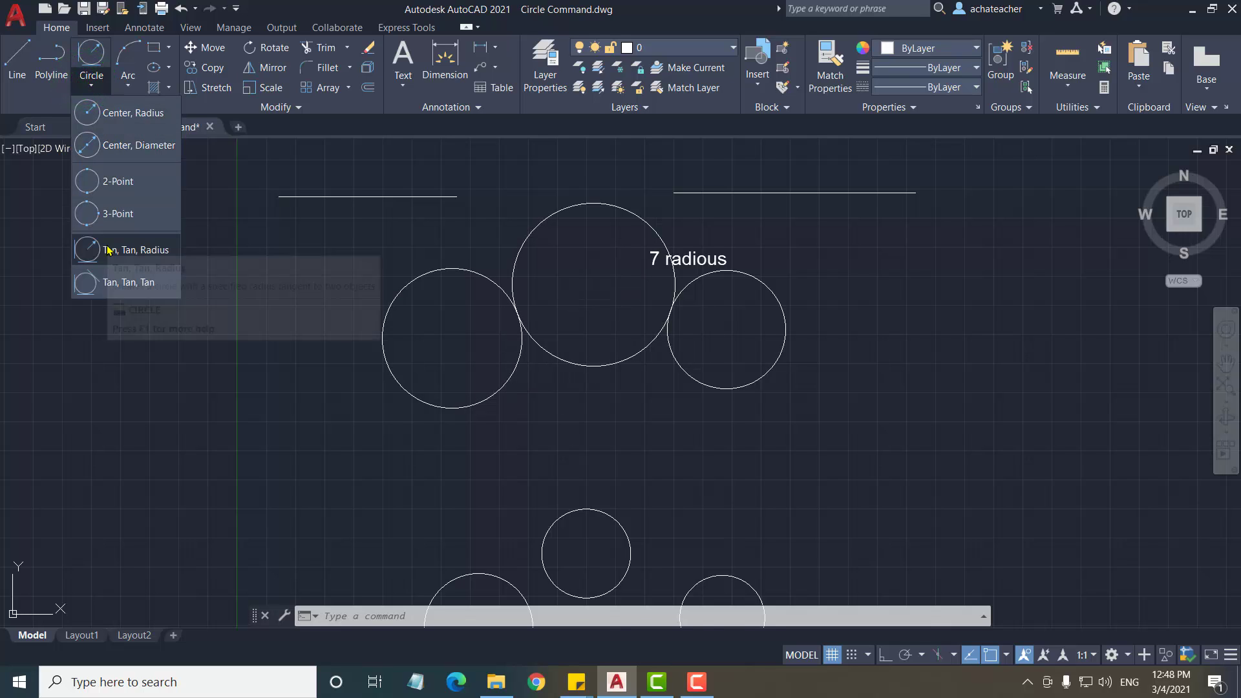
pyautogui.write('p')
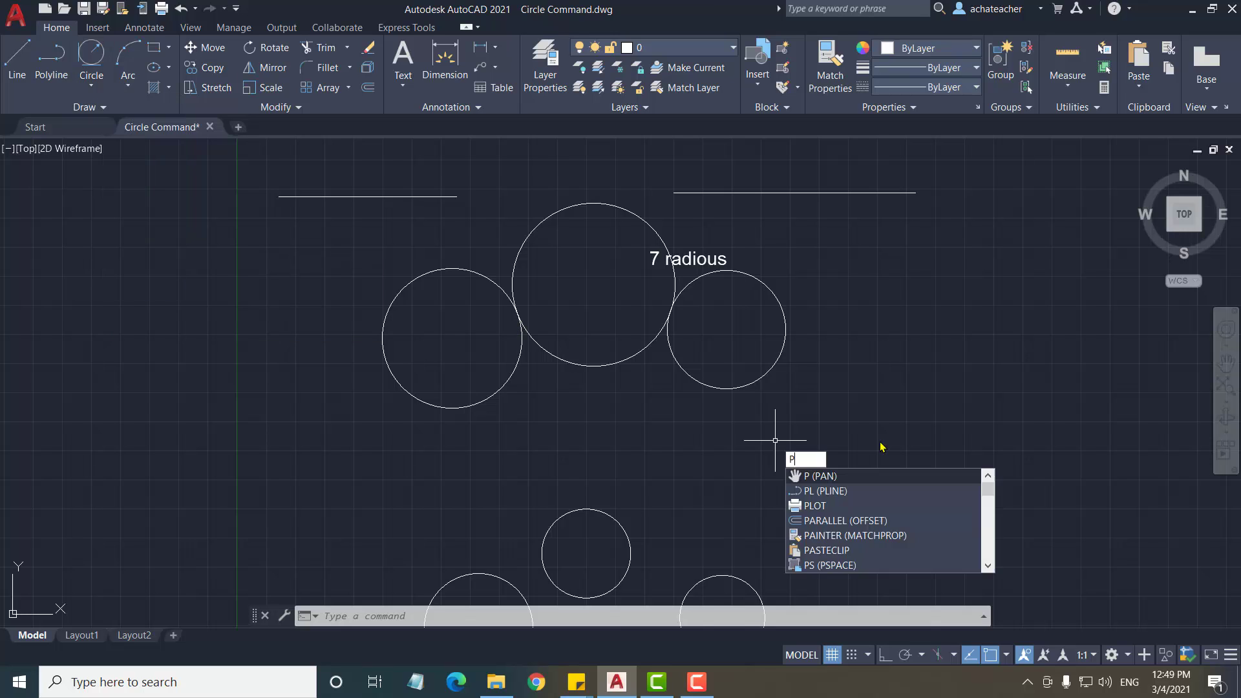
pyautogui.press('Return')
pyautogui.moveTo(796, 456); pyautogui.dragTo(778, 265)
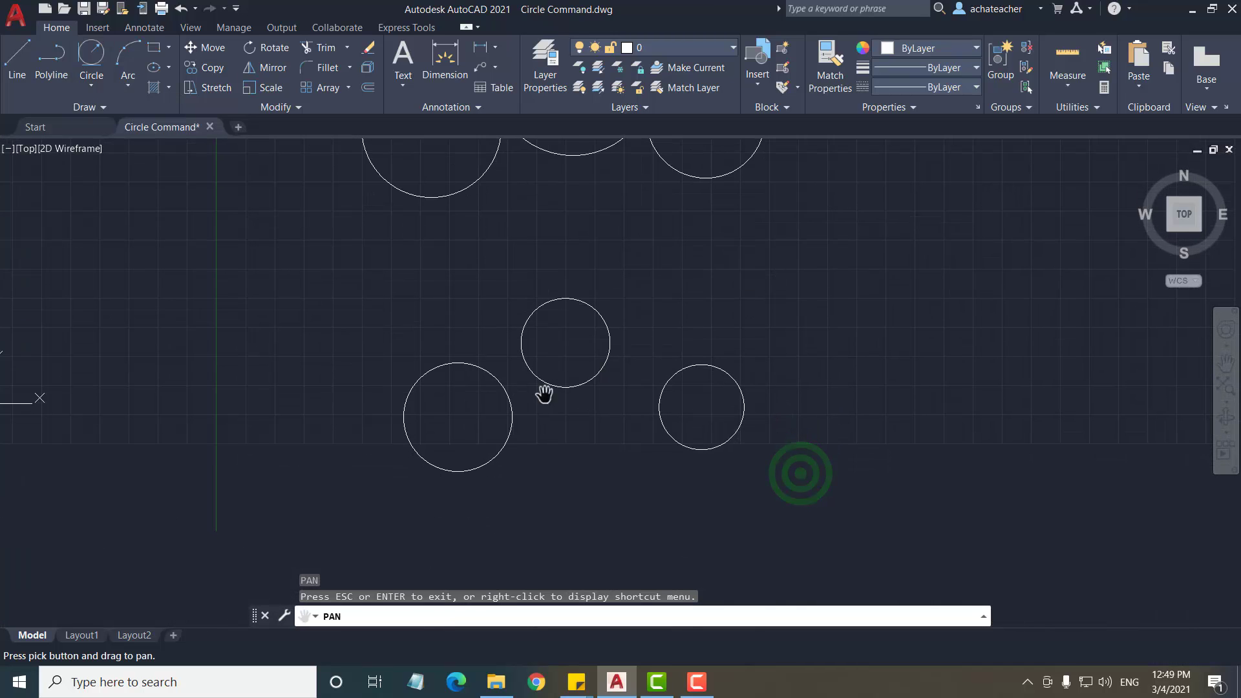
pyautogui.press('Escape')
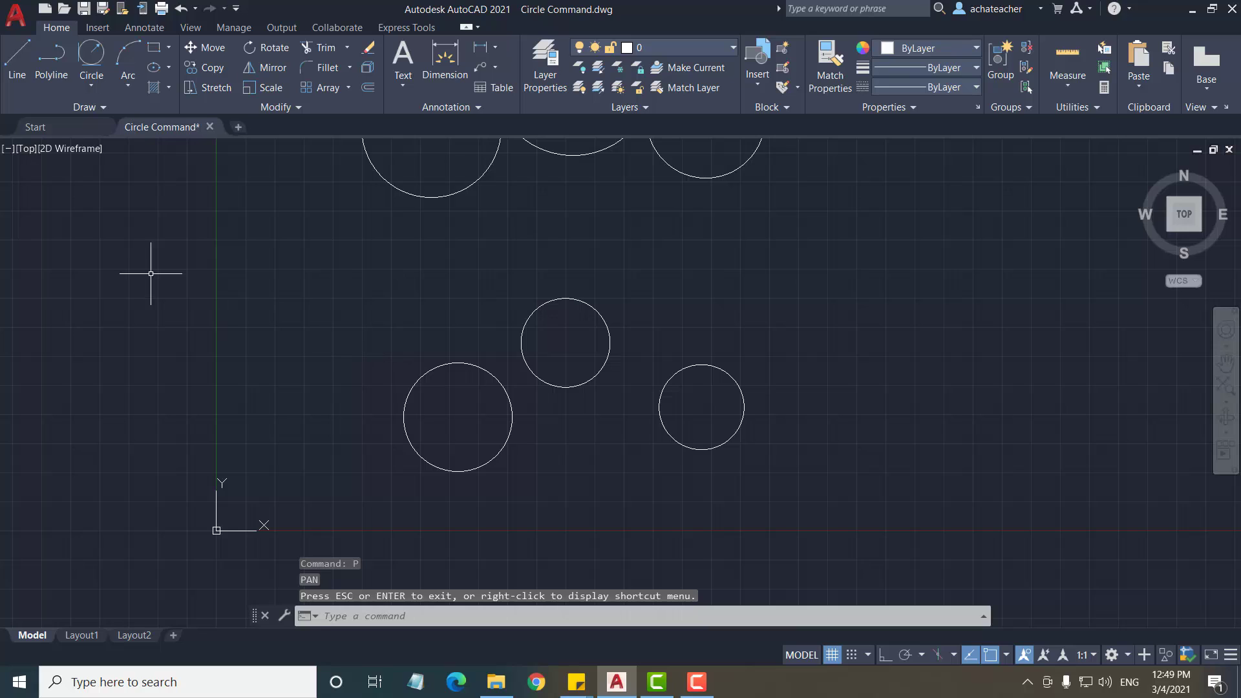
pyautogui.click(91, 84)
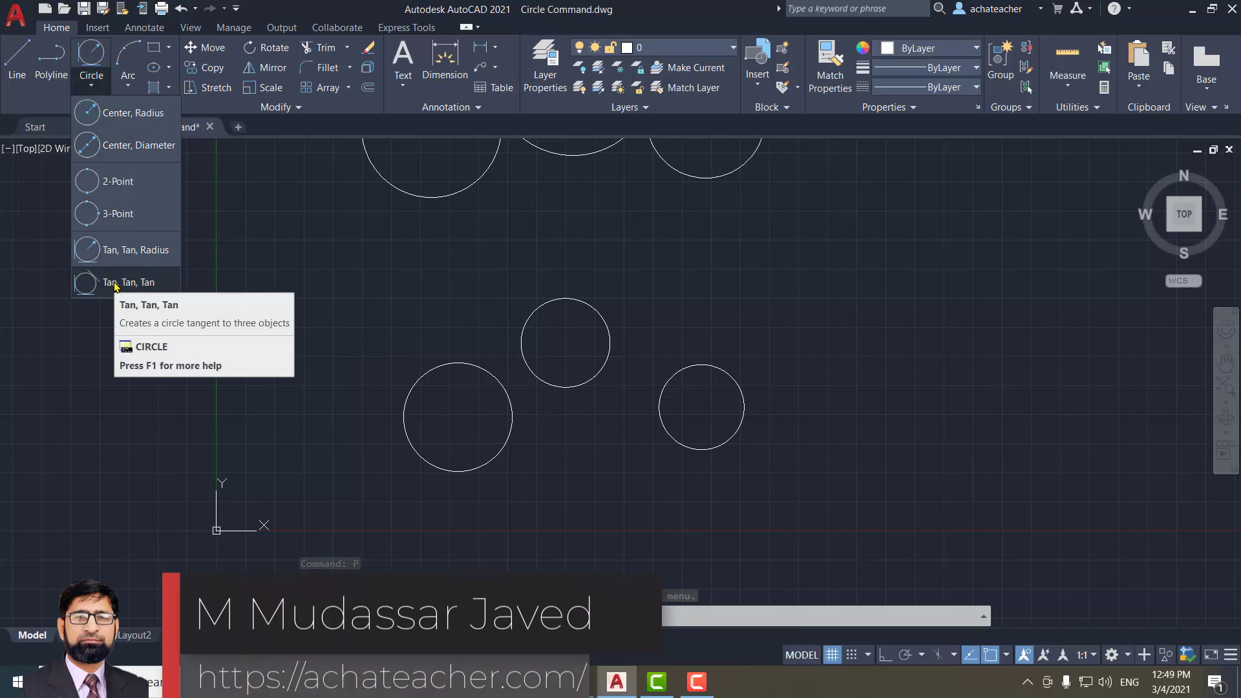
pyautogui.click(509, 436)
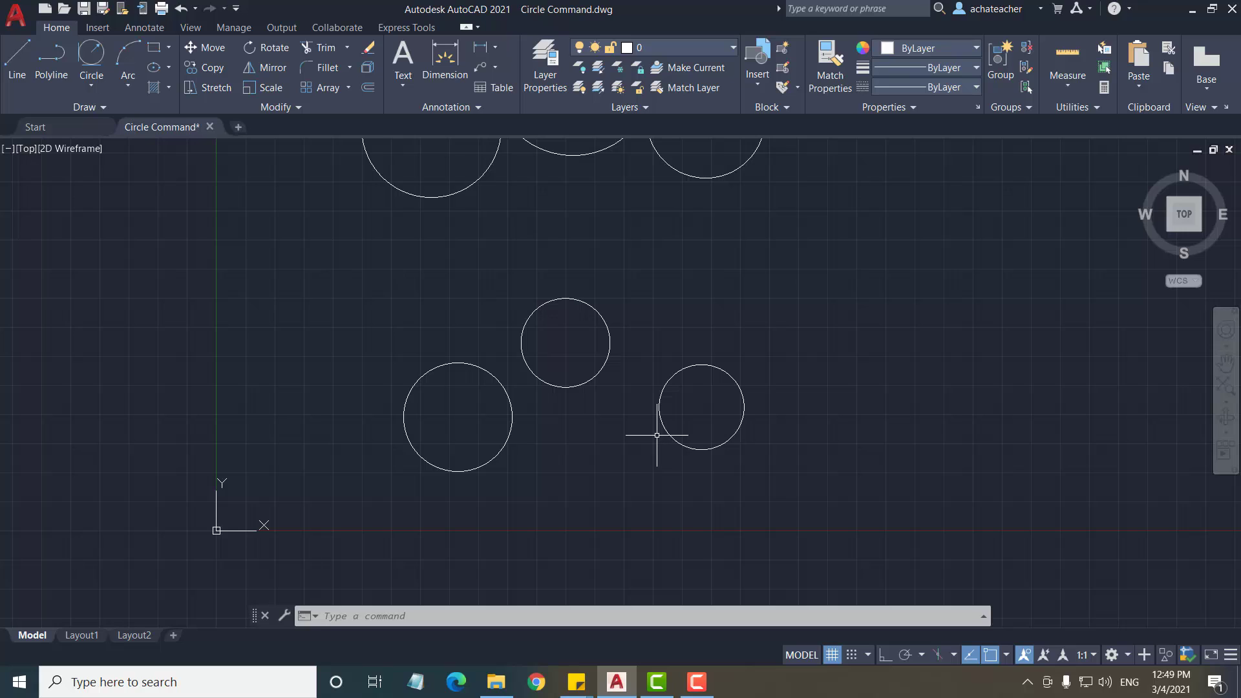
pyautogui.click(90, 77)
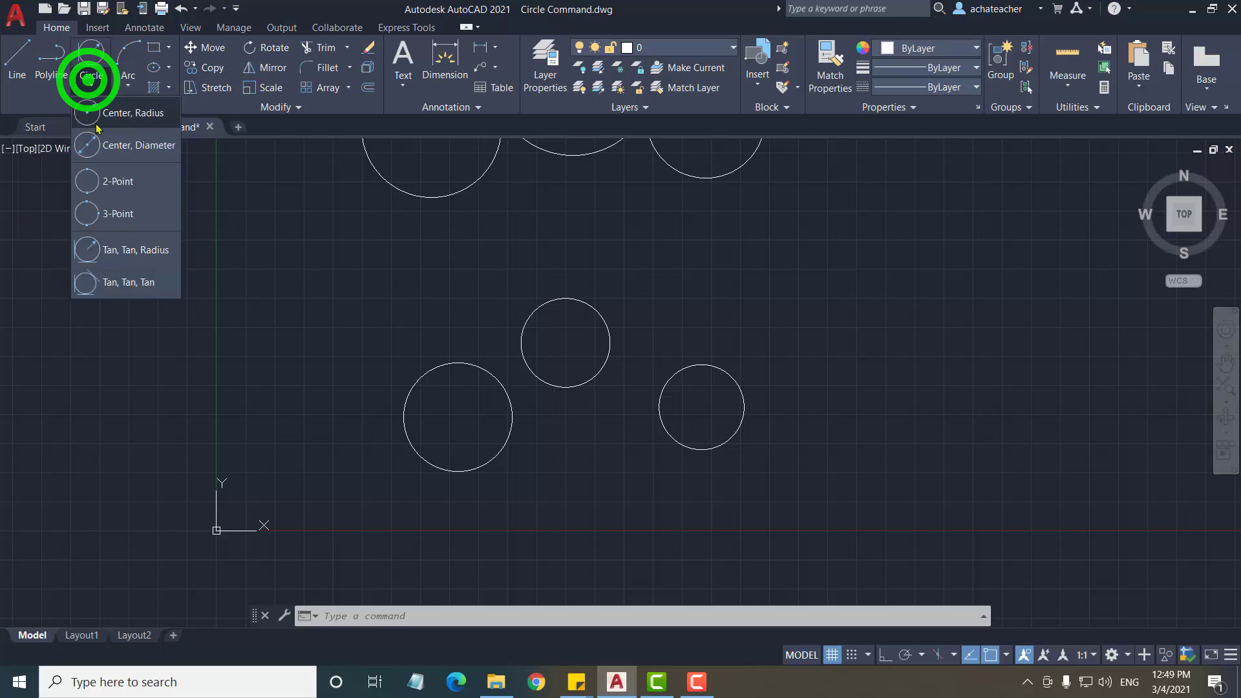
pyautogui.click(118, 288)
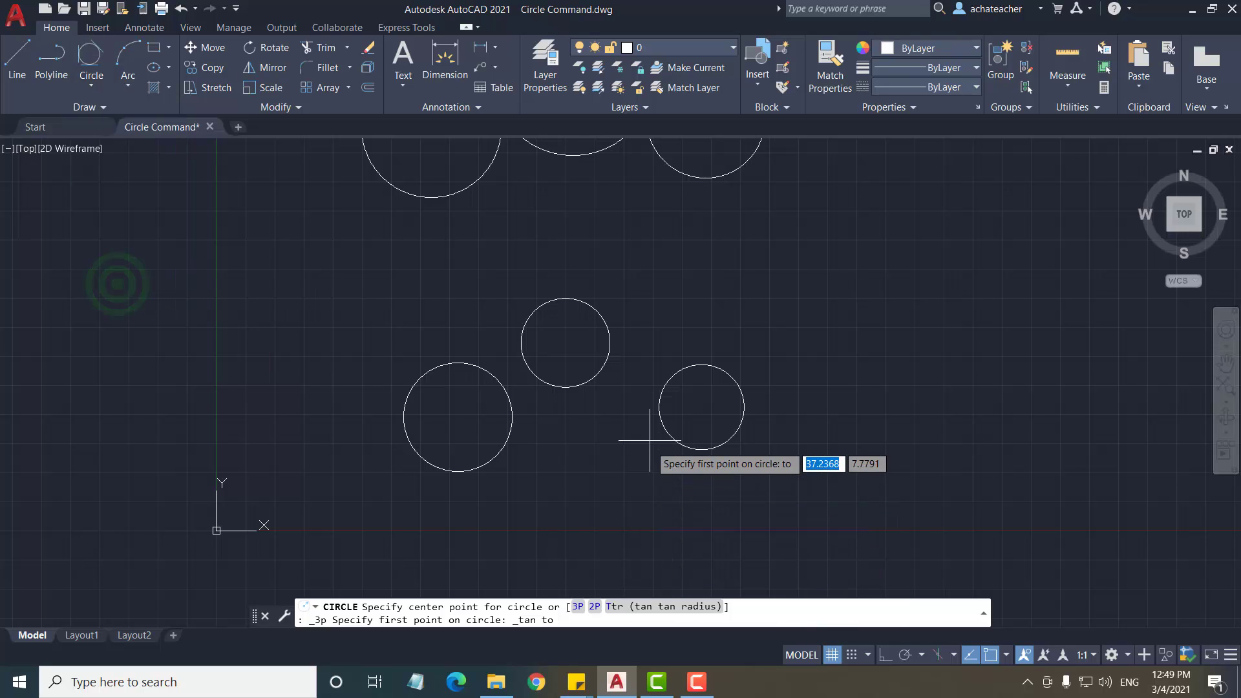
pyautogui.click(657, 409)
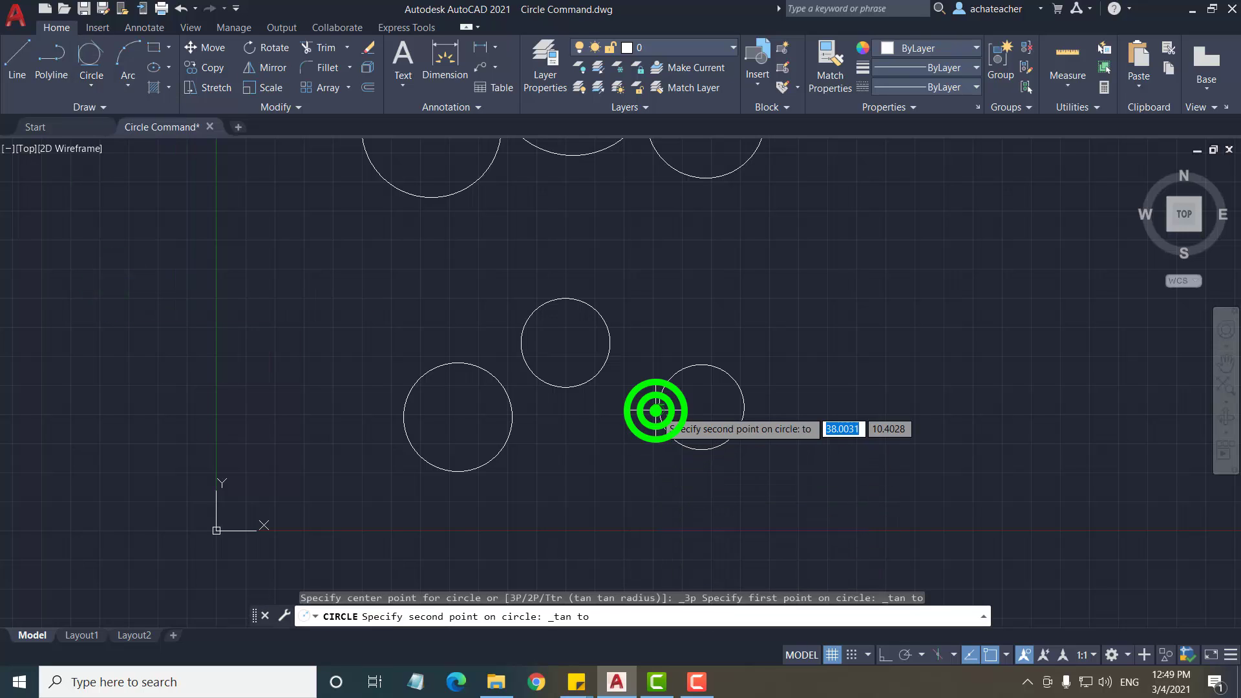
pyautogui.click(577, 386)
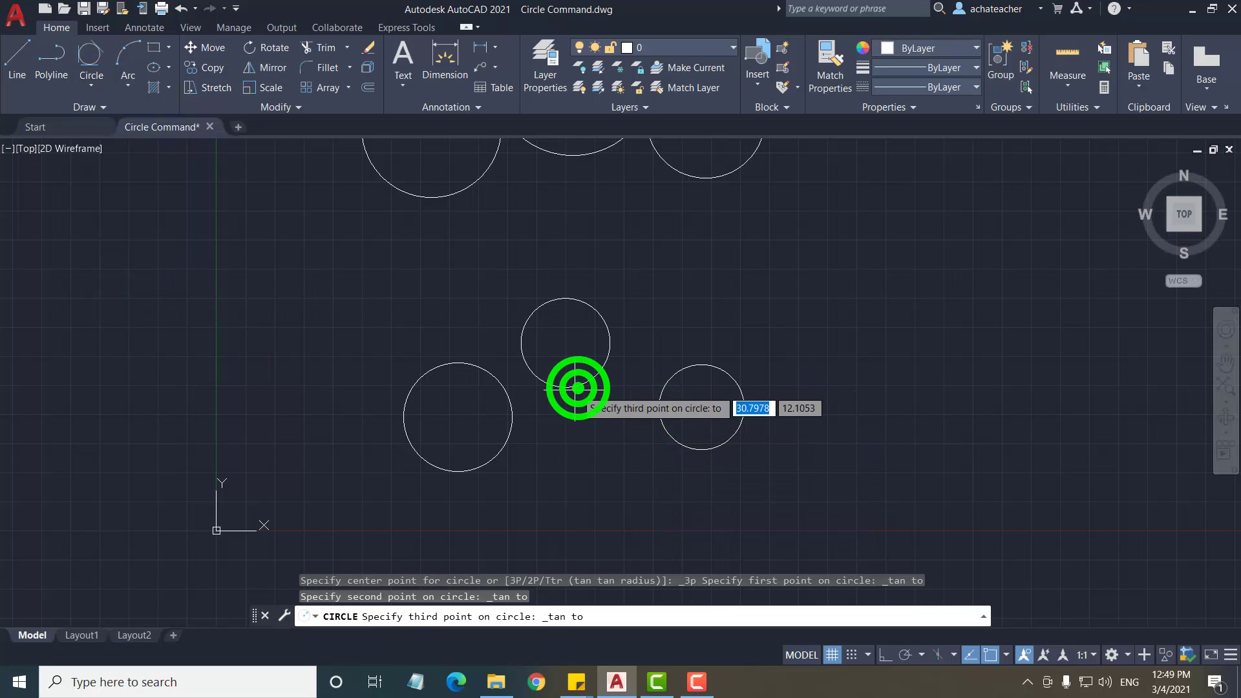
pyautogui.click(511, 434)
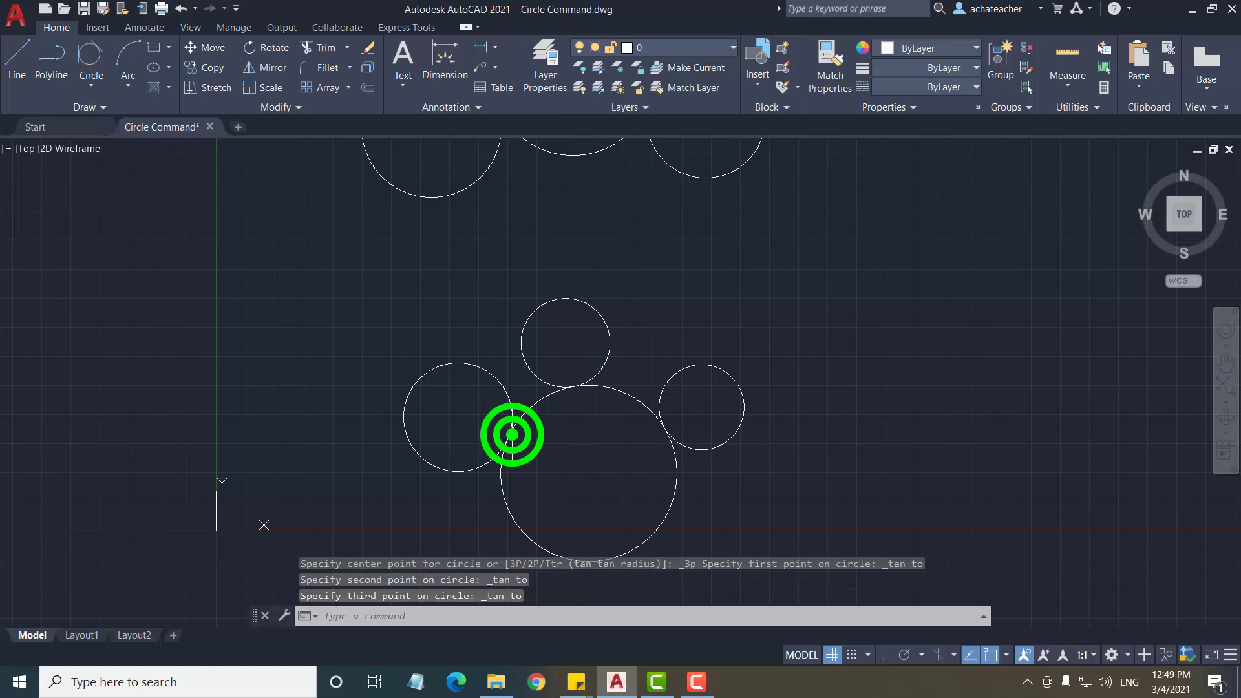